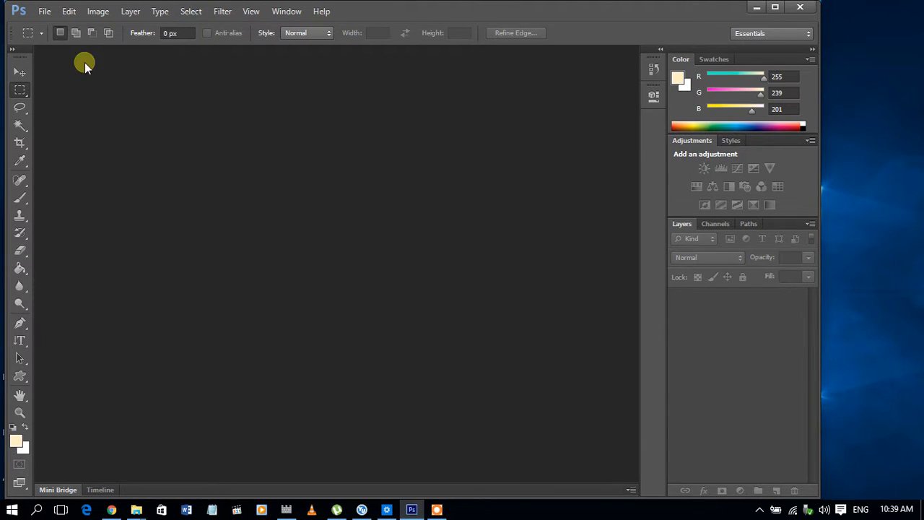
- Open the General preferences
click(69, 11)
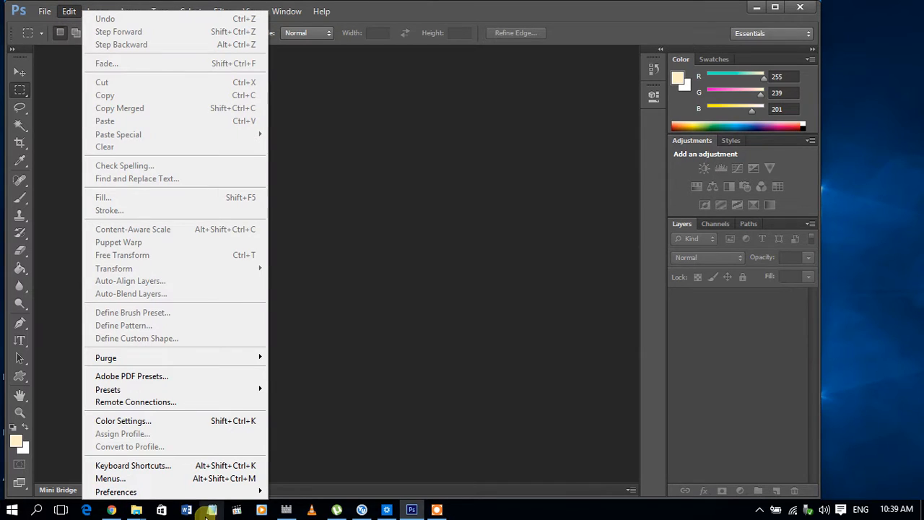
mouse_move(214, 494)
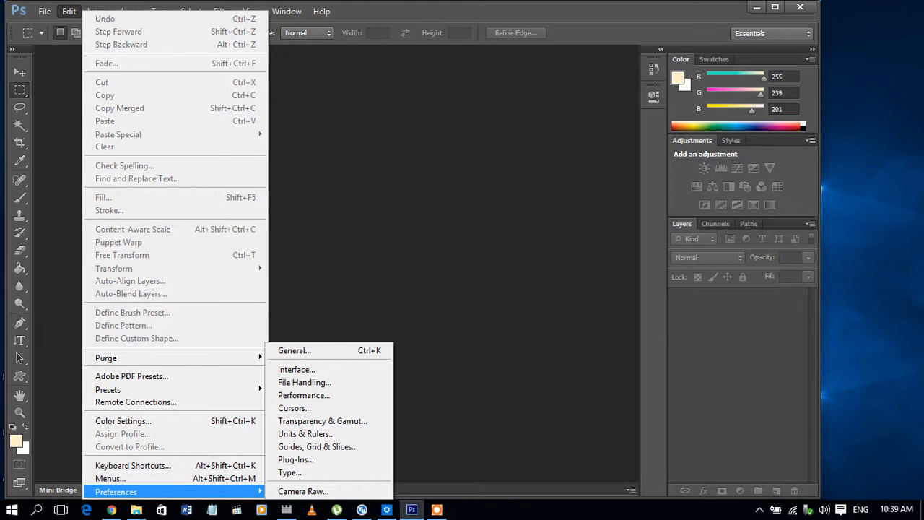
click(443, 11)
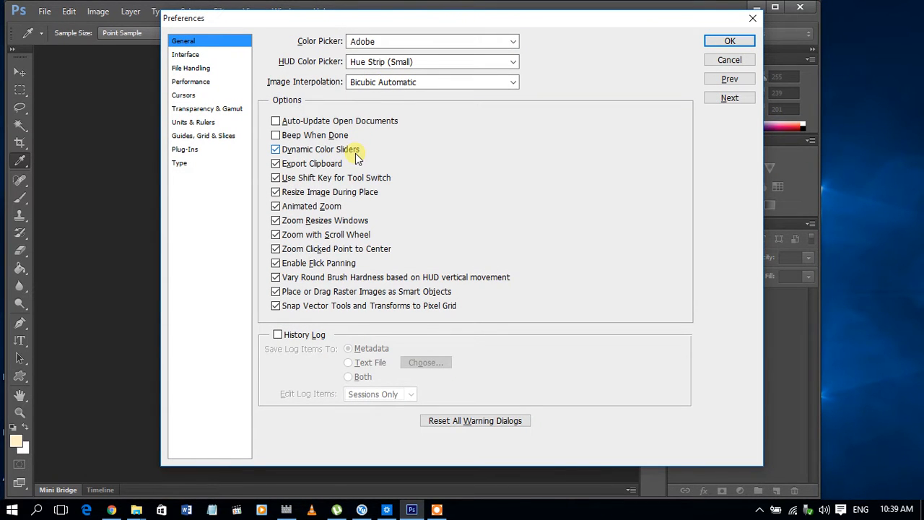
- Turn Zoom Resizes Windows, Zoom with Scroll Wheel and Zoom Clicked Point to Center off and back on
click(276, 221)
click(276, 235)
click(276, 248)
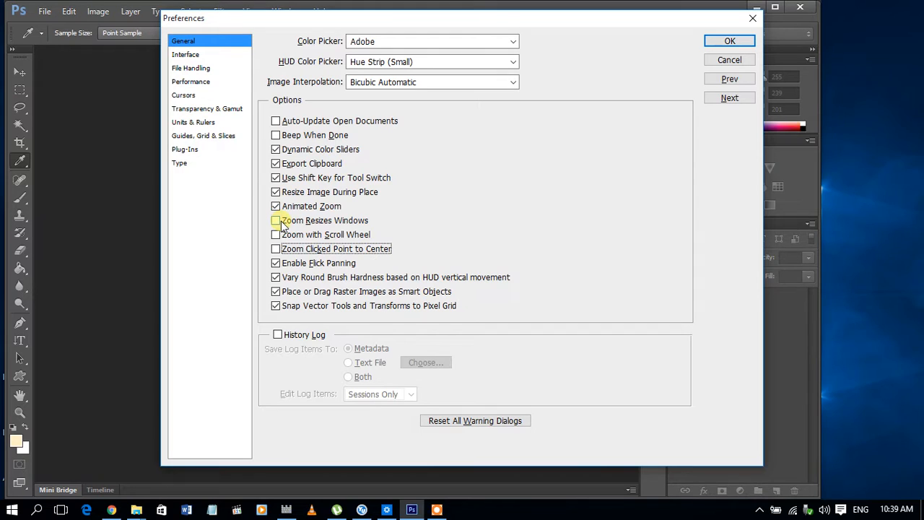
click(275, 220)
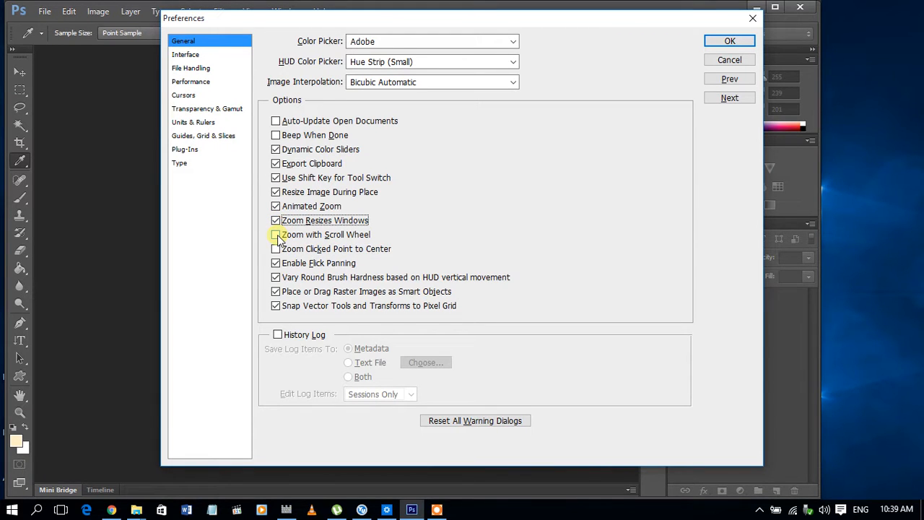
click(275, 235)
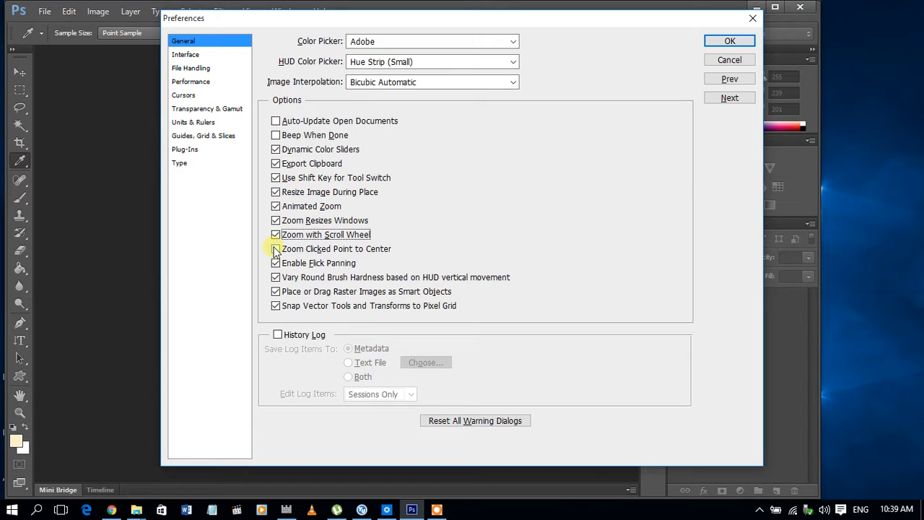
click(275, 249)
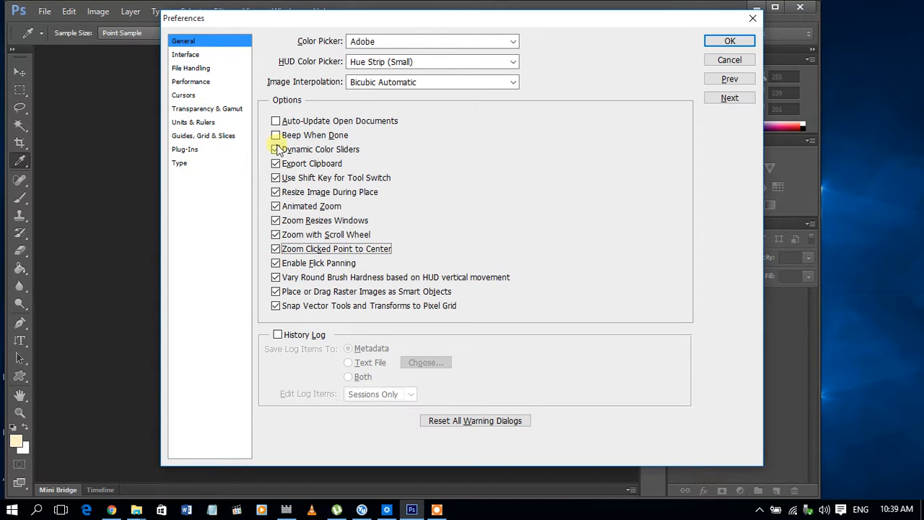
- Set the number of History States to 93 in the Performance preferences
click(202, 81)
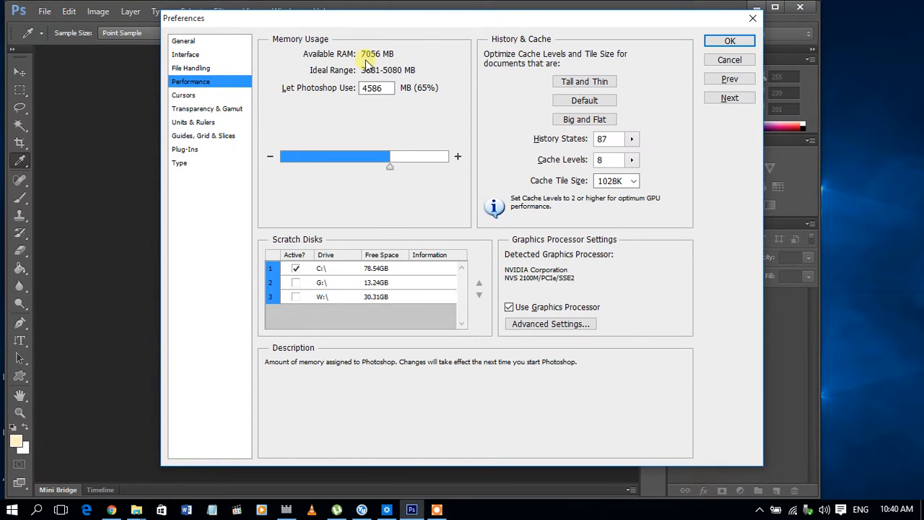
click(630, 138)
mouse_move(634, 159)
mouse_down()
mouse_move(619, 154)
mouse_move(633, 154)
mouse_up()
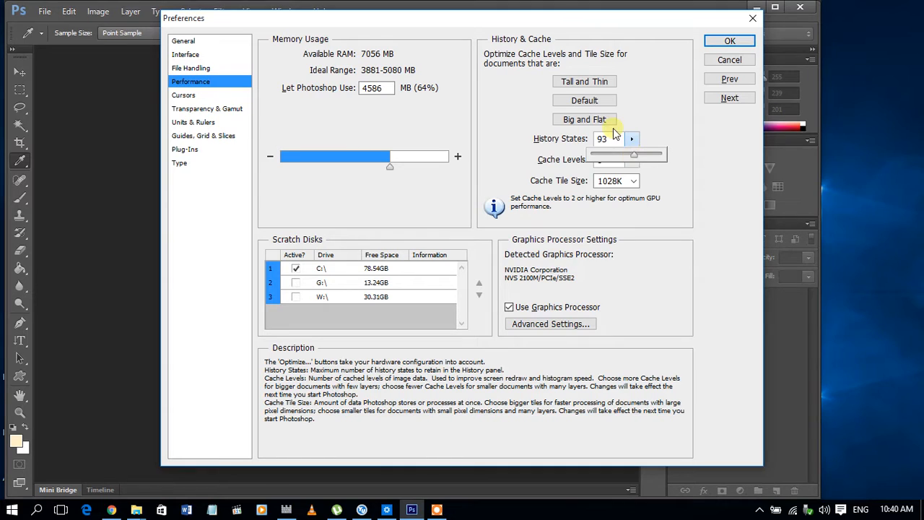
click(631, 115)
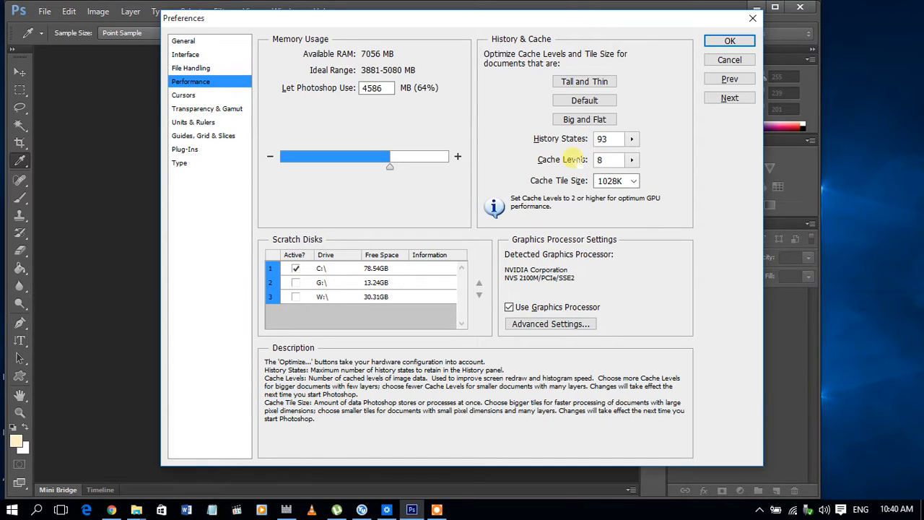
- Review the Cache Levels setting and the available Cache Tile Size options without changing them
click(582, 160)
click(604, 161)
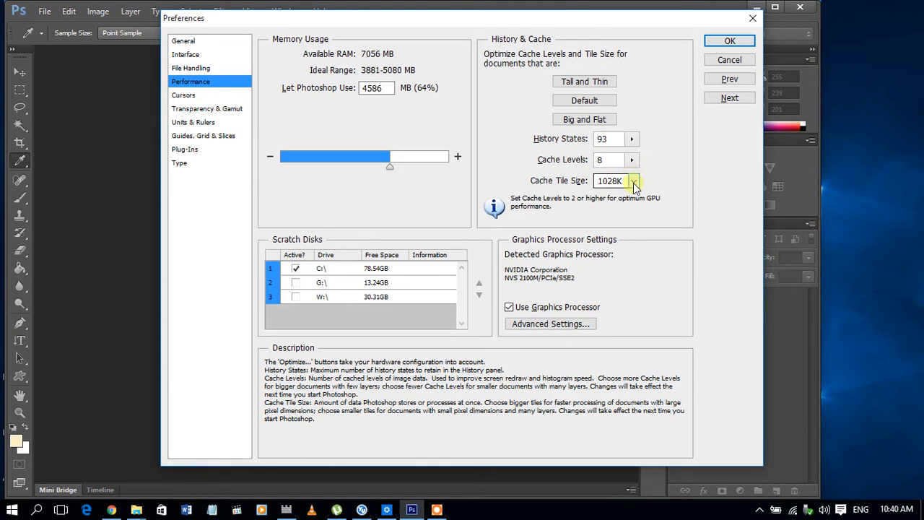
click(634, 182)
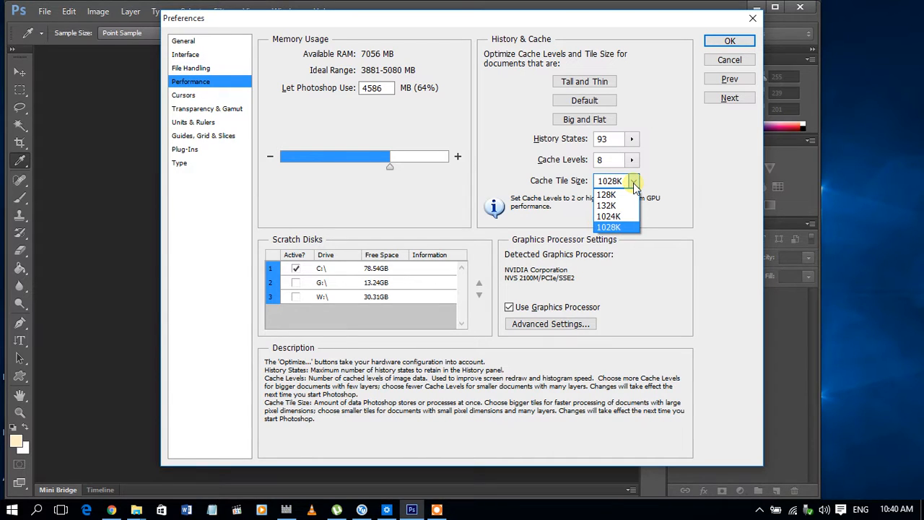
click(634, 183)
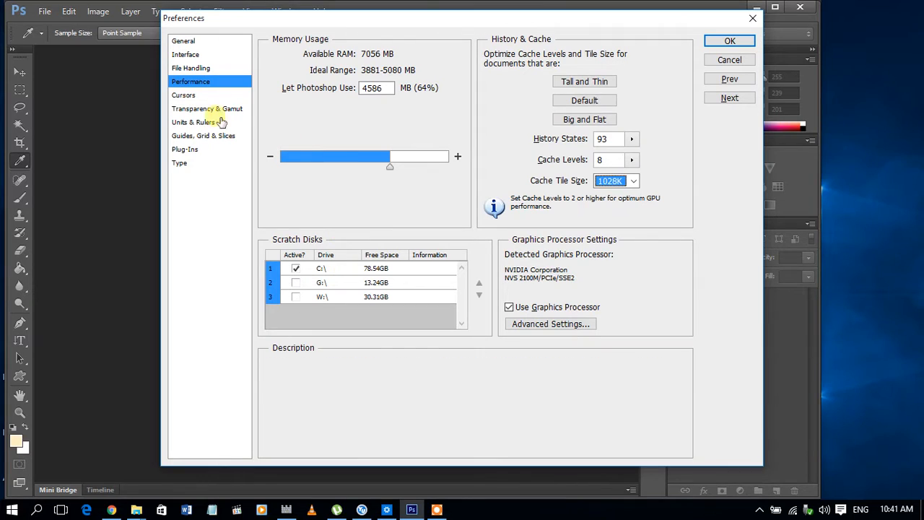
- Try the Standard and Precise painting cursors and the Standard other cursor, returning to Full Size Brush Tip and Precise
click(205, 97)
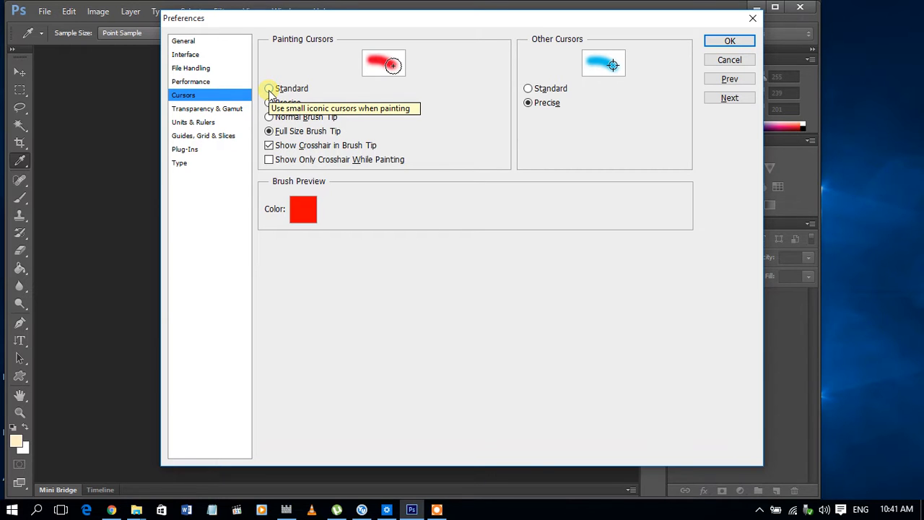
click(269, 89)
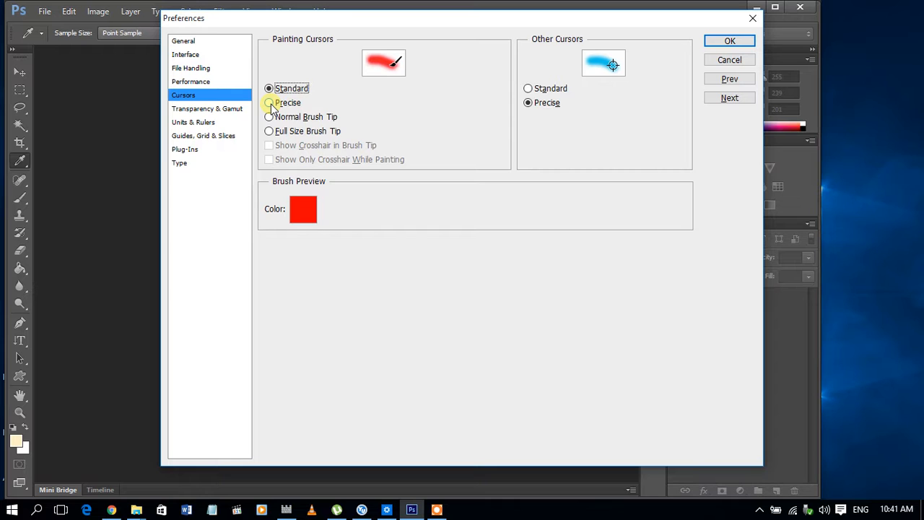
click(278, 103)
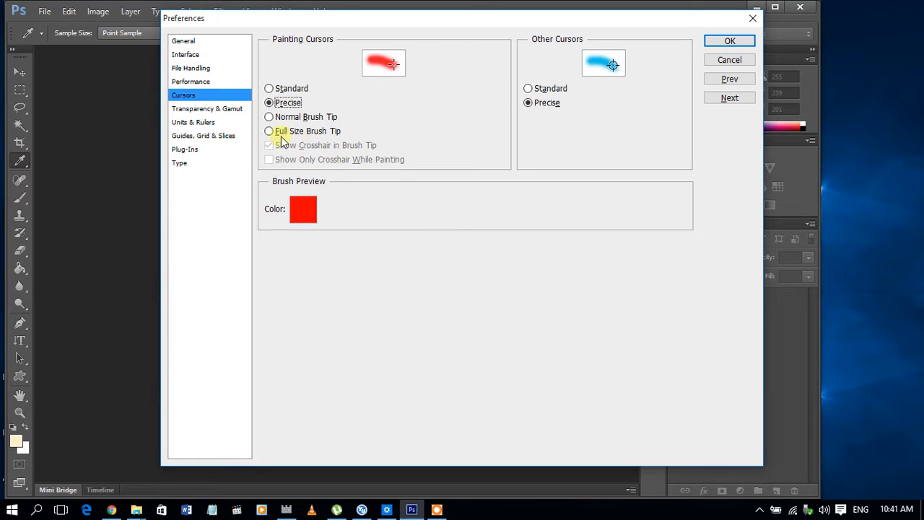
click(279, 136)
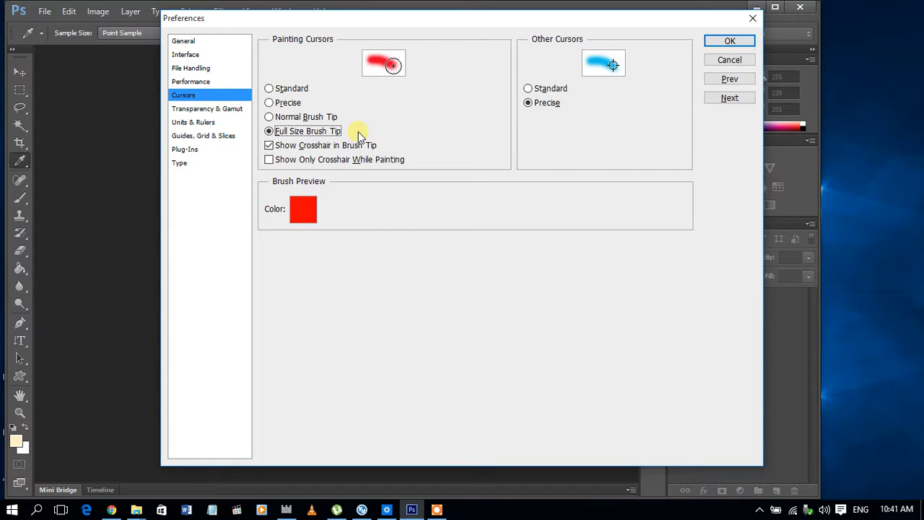
click(545, 94)
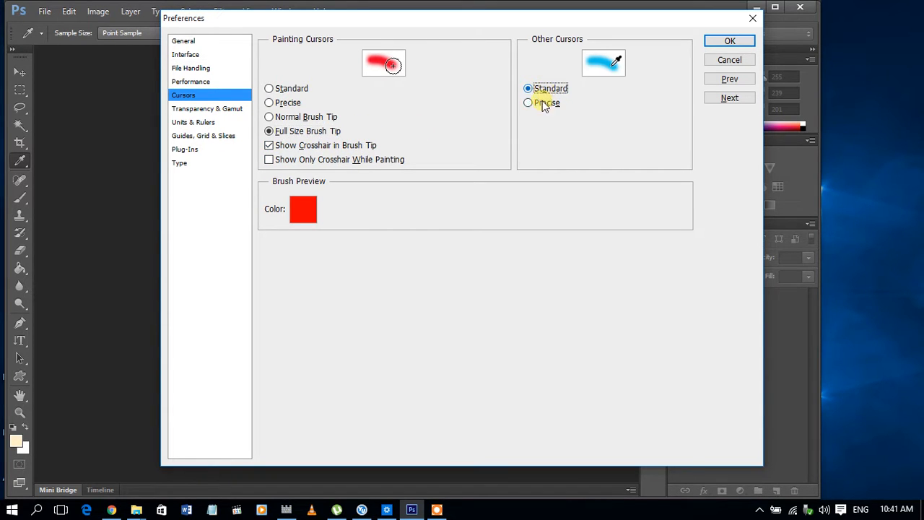
click(532, 106)
- Review the available ruler units in the Units & Rulers preferences, keep Inches, and close the preferences without applying
click(209, 125)
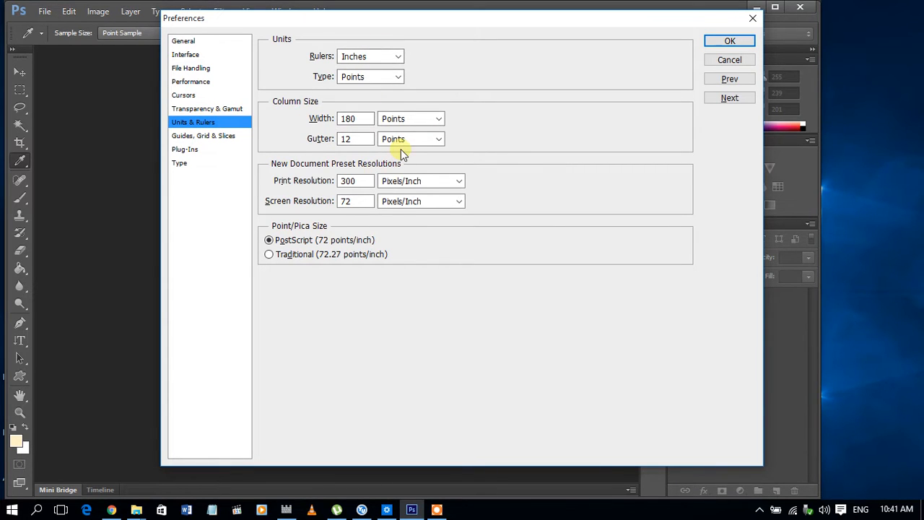
click(379, 57)
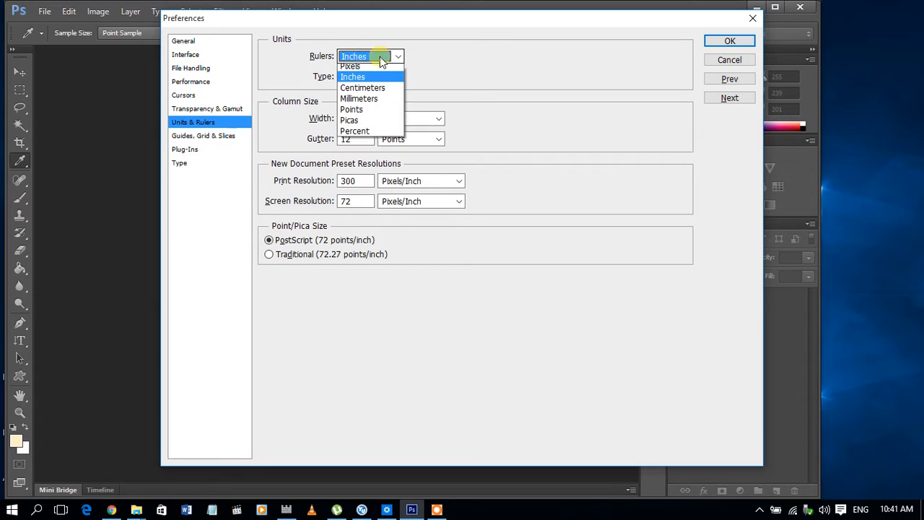
click(380, 57)
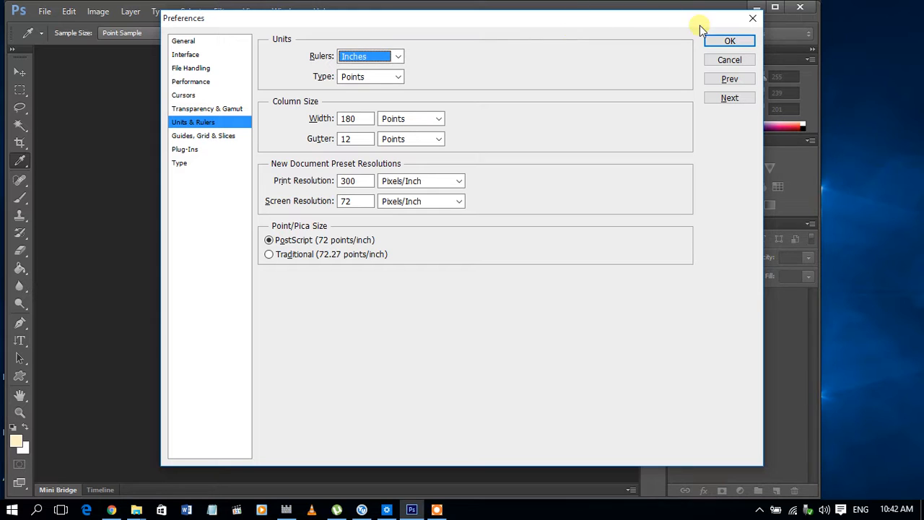
click(753, 18)
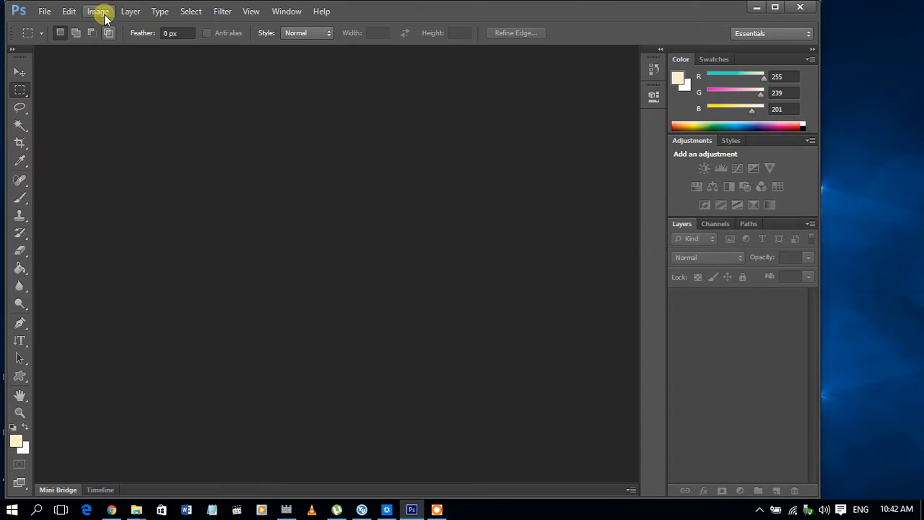
- Open the keyboard shortcuts editor and look over the application menu categories
click(69, 11)
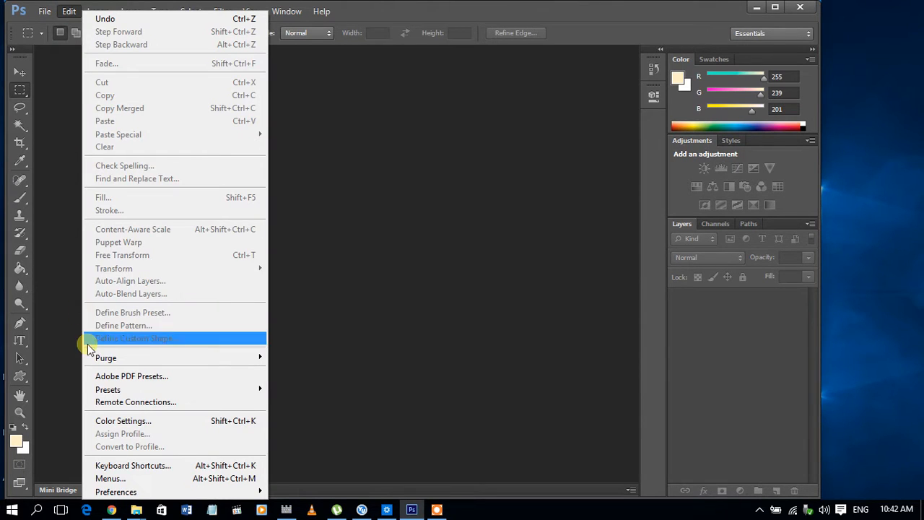
click(147, 466)
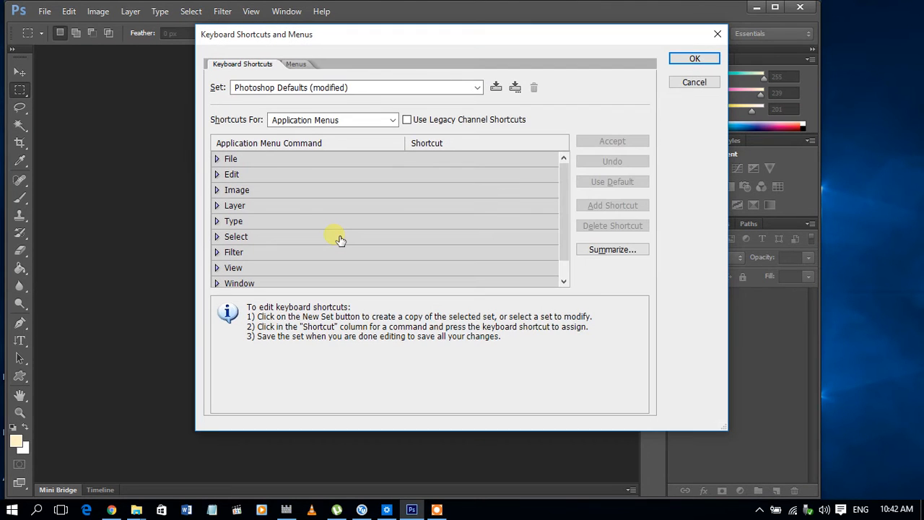
scroll(340, 240, down, 1)
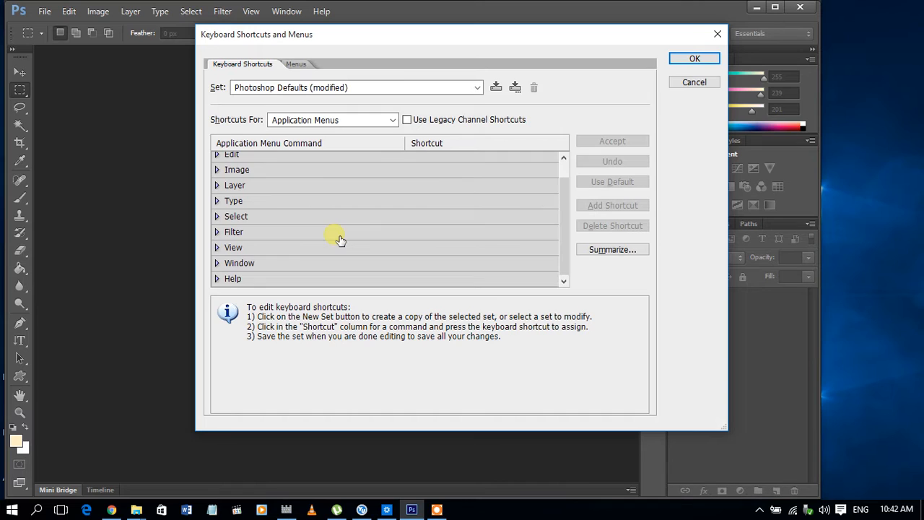
scroll(340, 240, up, 1)
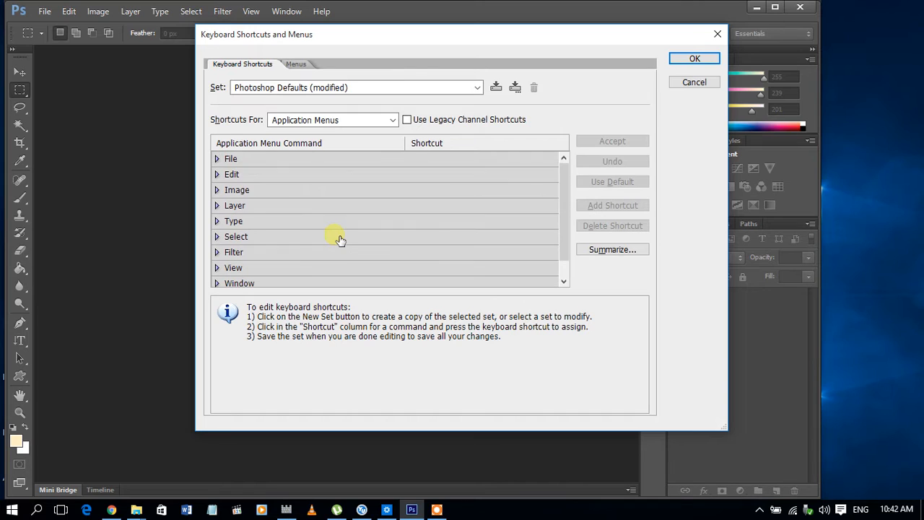
- Expand the File menu category and examine its commands and their assigned shortcuts
click(218, 159)
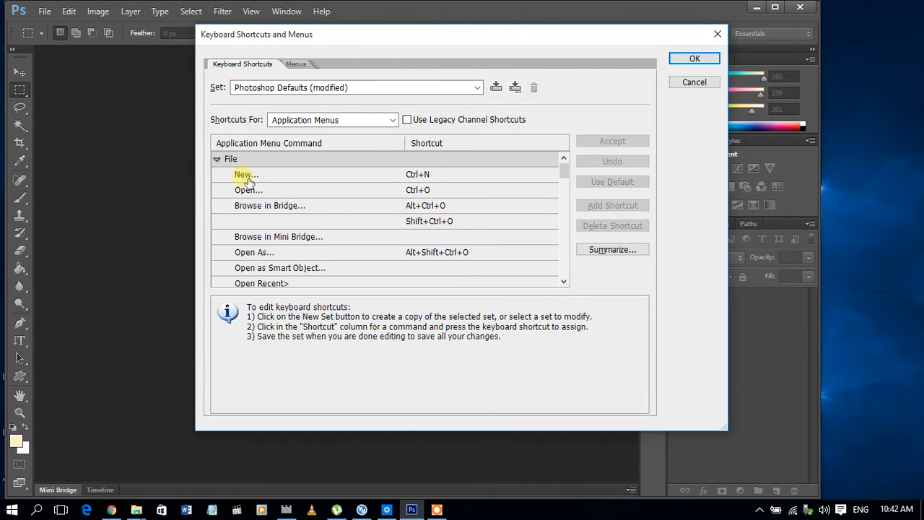
scroll(320, 208, down, 1)
scroll(320, 208, down, 3)
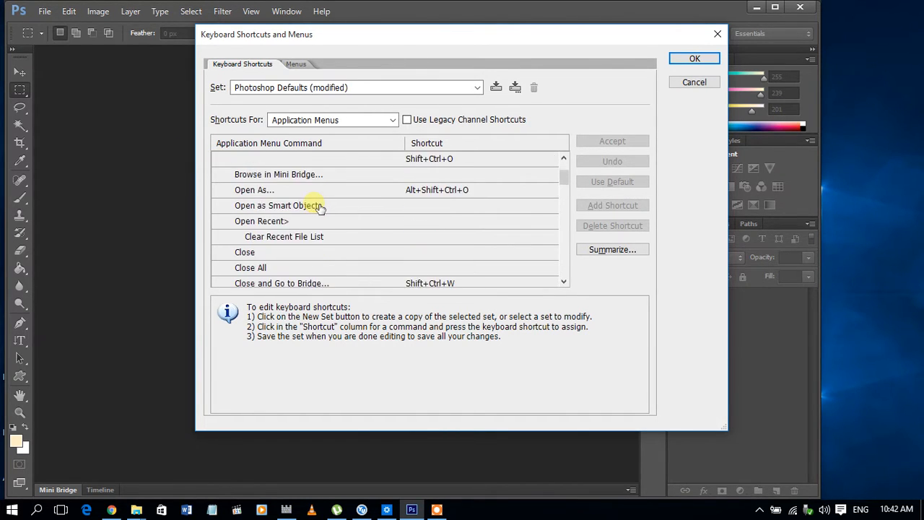
scroll(320, 208, down, 8)
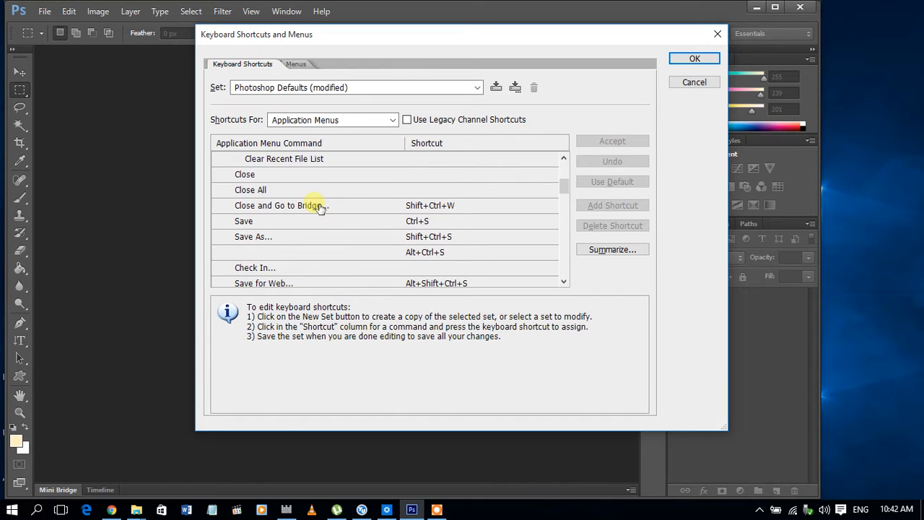
scroll(320, 208, down, 11)
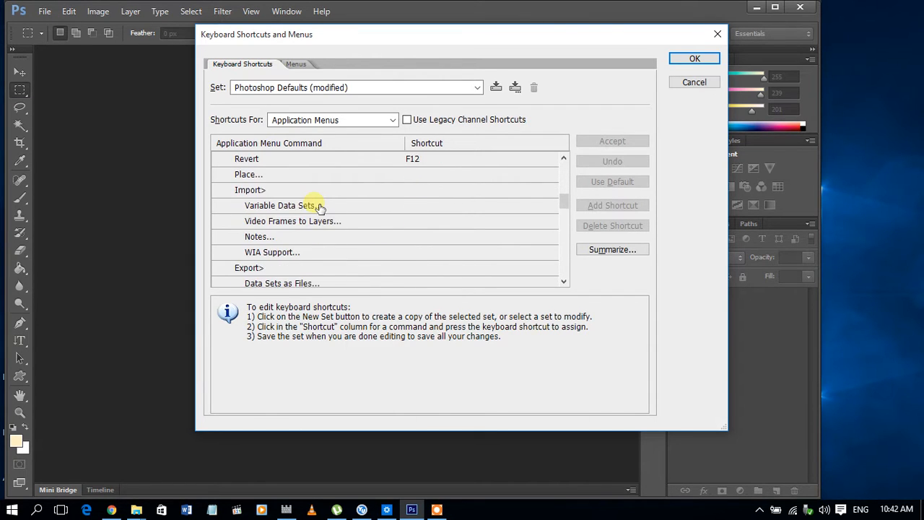
scroll(320, 208, down, 14)
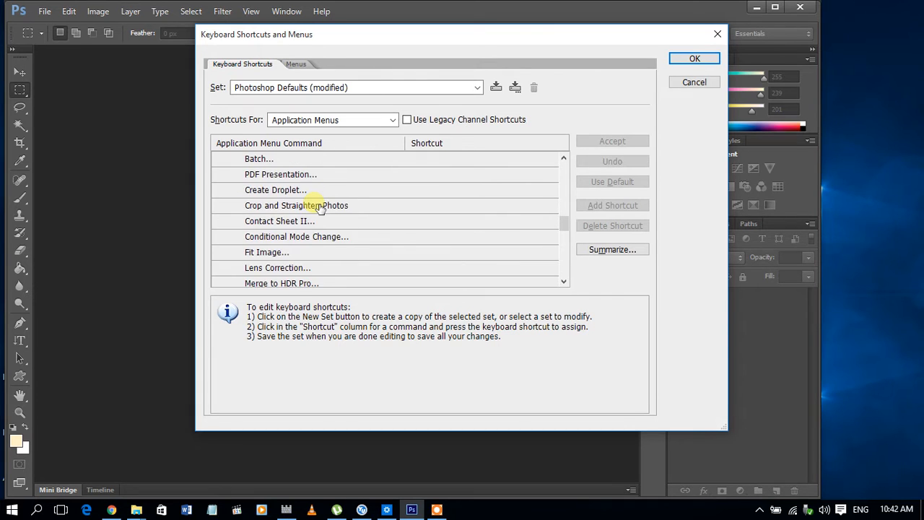
scroll(320, 208, up, 2)
scroll(320, 208, down, 12)
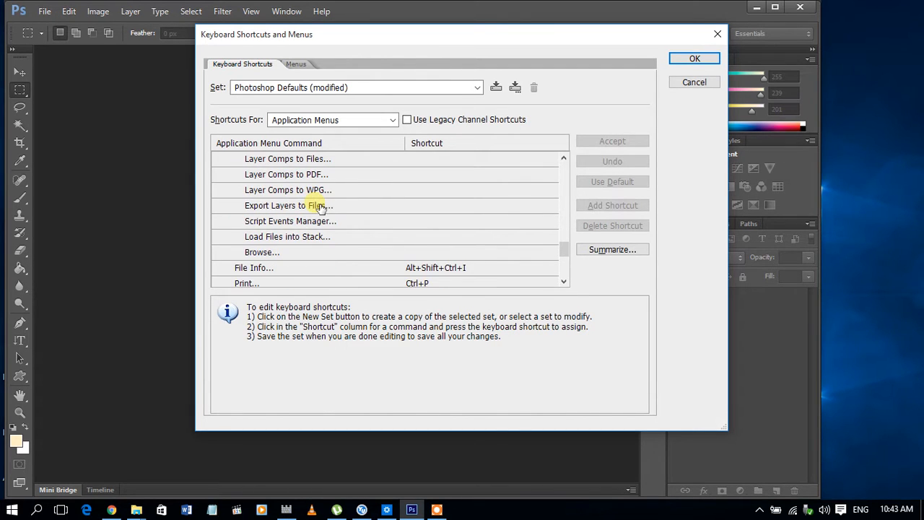
scroll(321, 208, down, 3)
scroll(320, 208, up, 6)
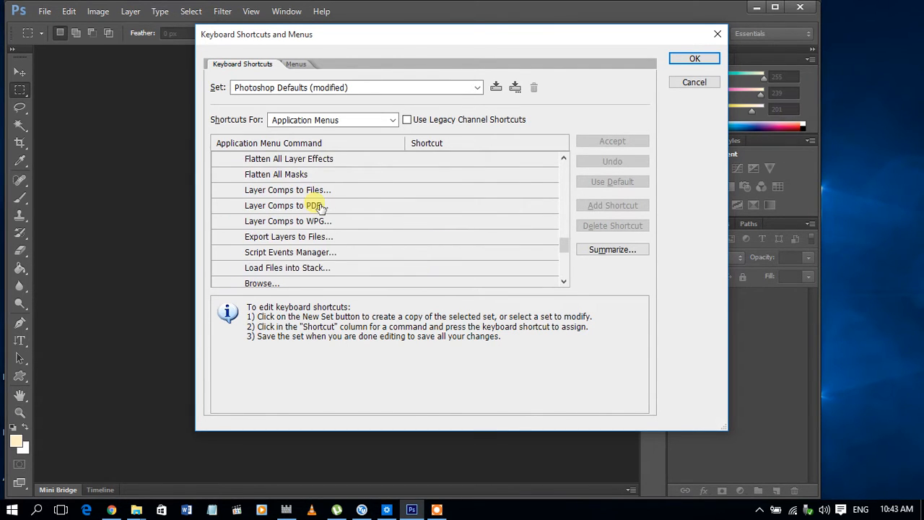
scroll(322, 208, up, 11)
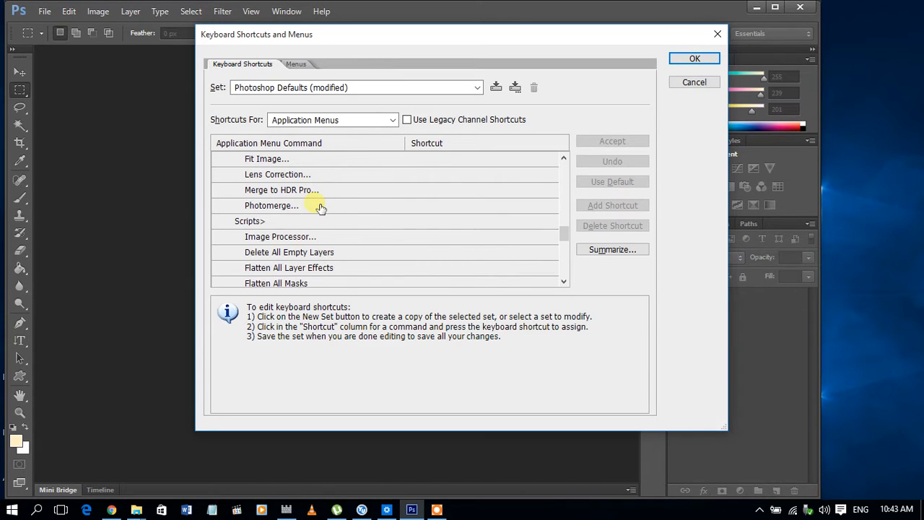
scroll(321, 208, up, 2)
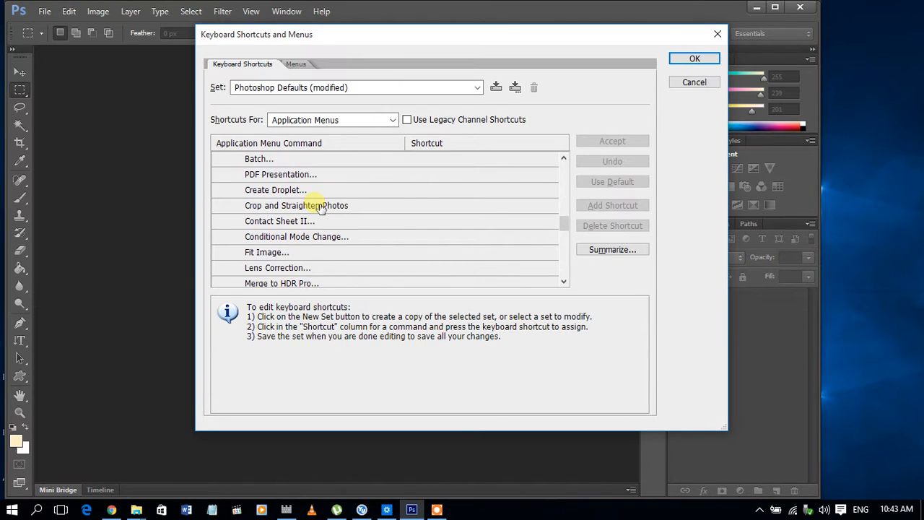
- Review the File menu commands and their assigned shortcuts back to the start of the list, and collapse the File category
scroll(321, 207, up, 9)
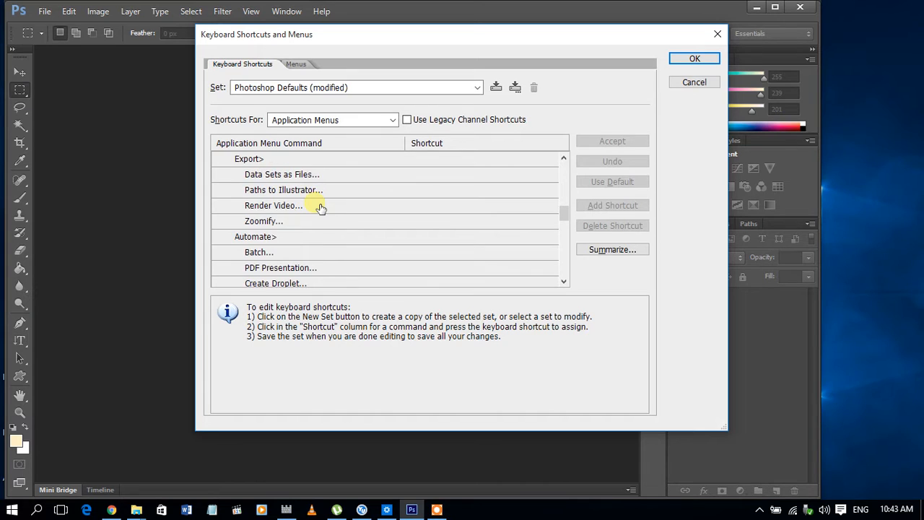
scroll(321, 208, up, 3)
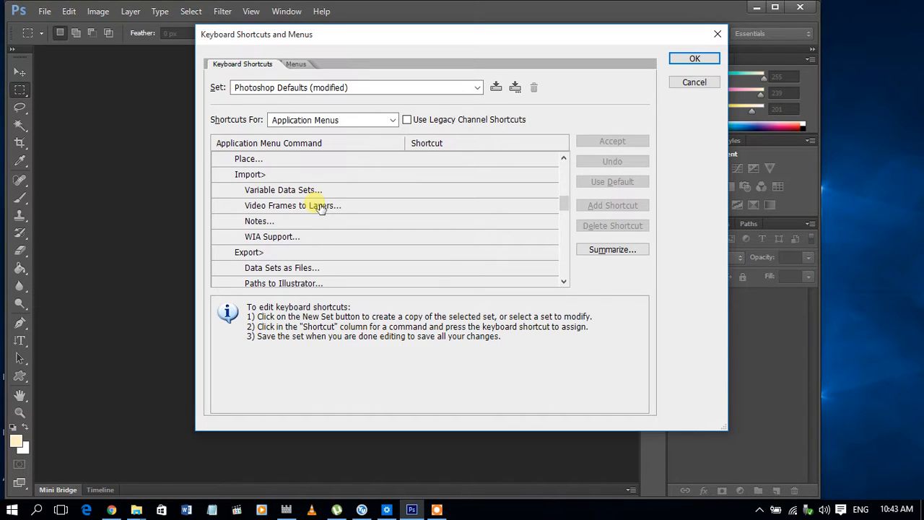
scroll(322, 208, up, 5)
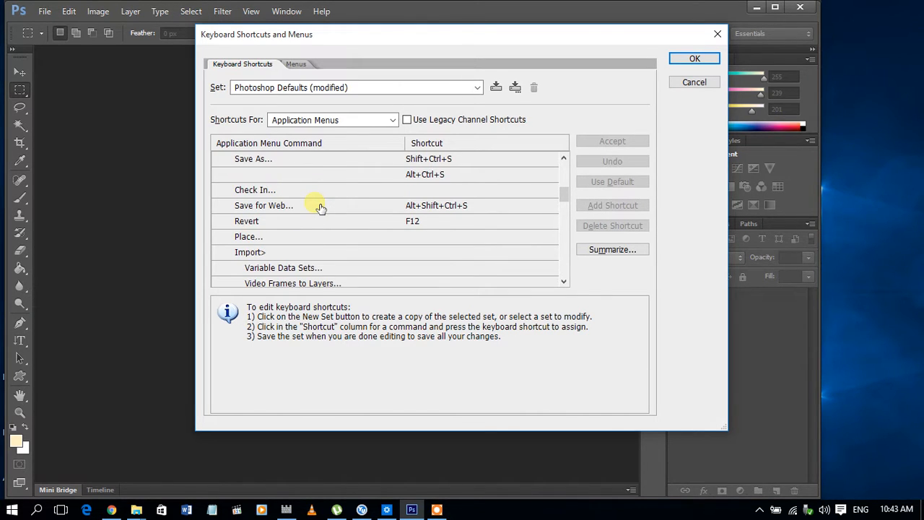
scroll(321, 208, up, 6)
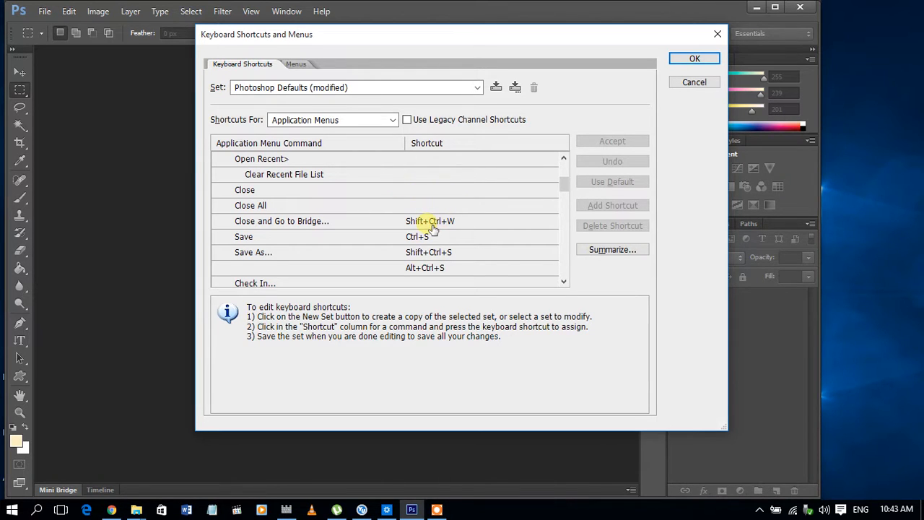
scroll(435, 195, down, 1)
scroll(436, 195, down, 1)
scroll(435, 195, up, 4)
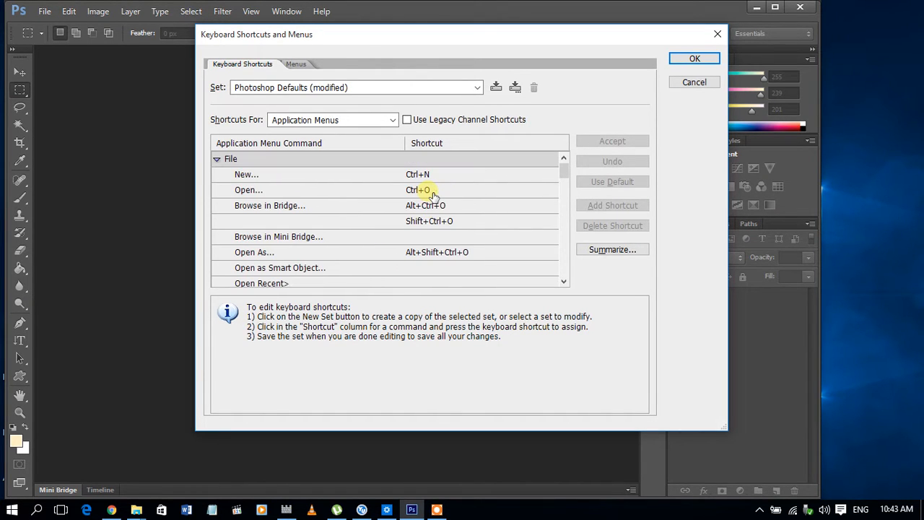
click(224, 164)
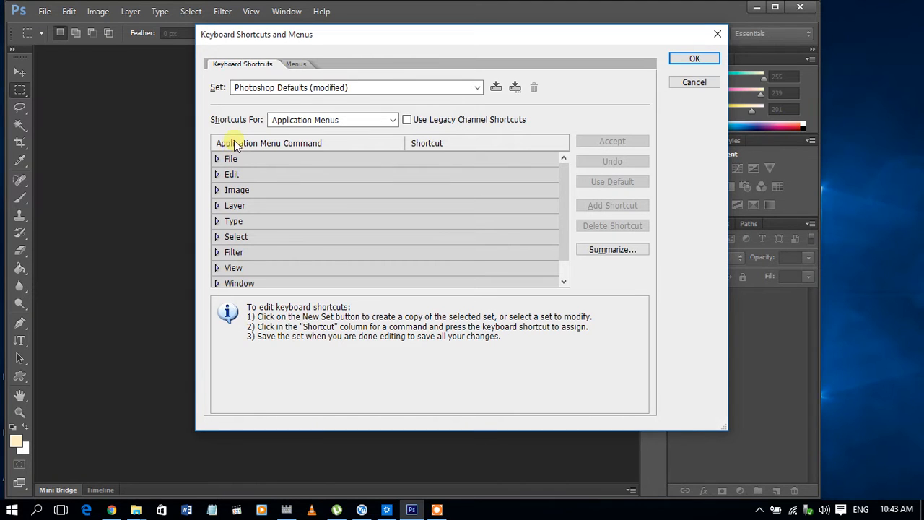
- In the menu customization settings, expand the Layer category and set the Delete Layer (Group) command's color to Yellow
click(294, 66)
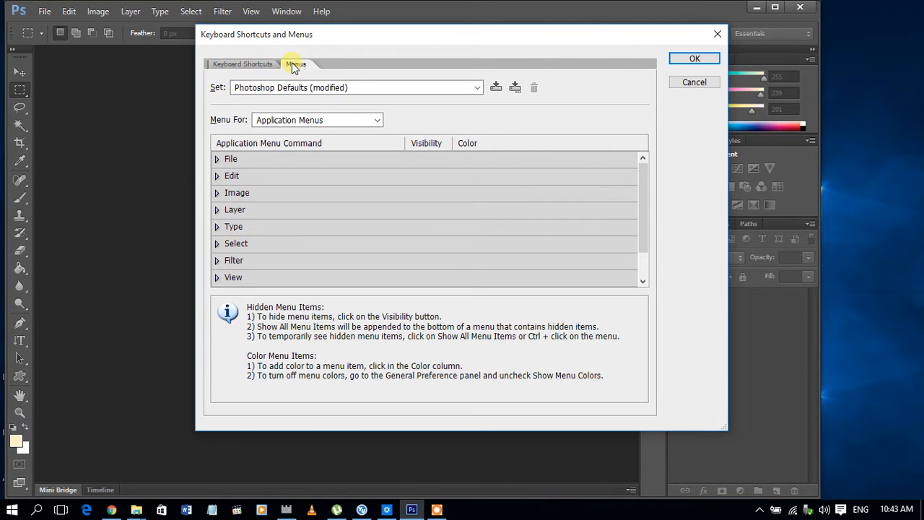
scroll(234, 188, down, 2)
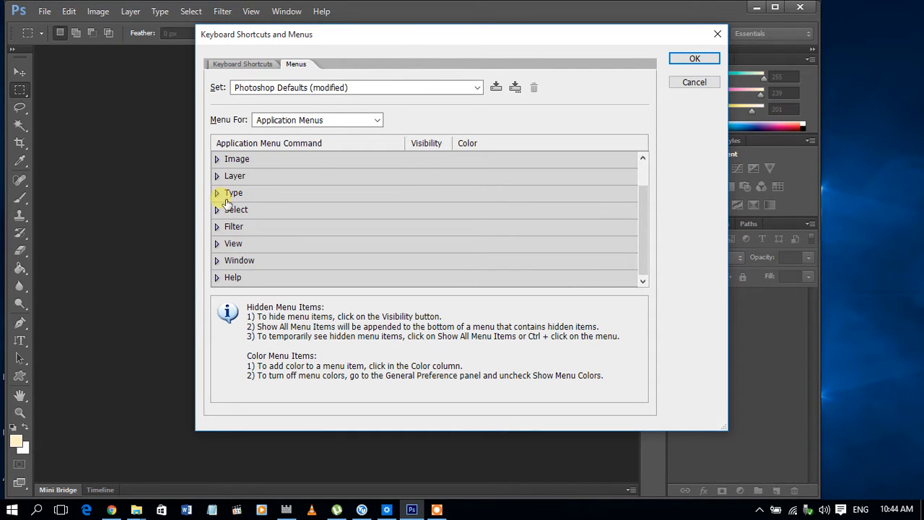
click(217, 175)
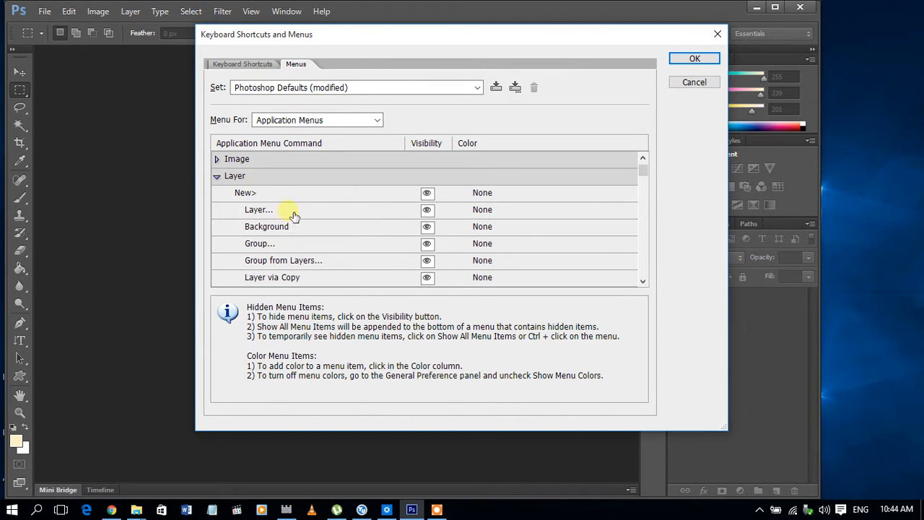
scroll(265, 184, up, 2)
scroll(264, 187, down, 1)
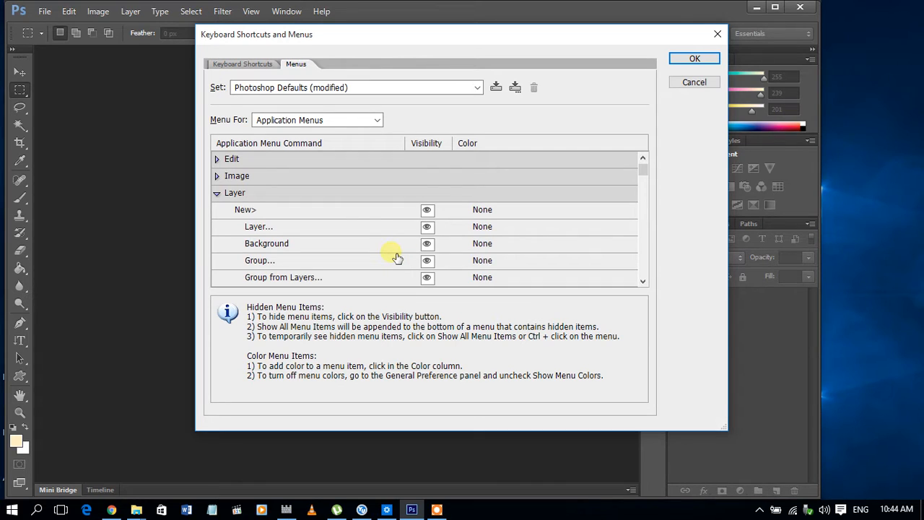
scroll(362, 217, down, 3)
scroll(365, 219, down, 6)
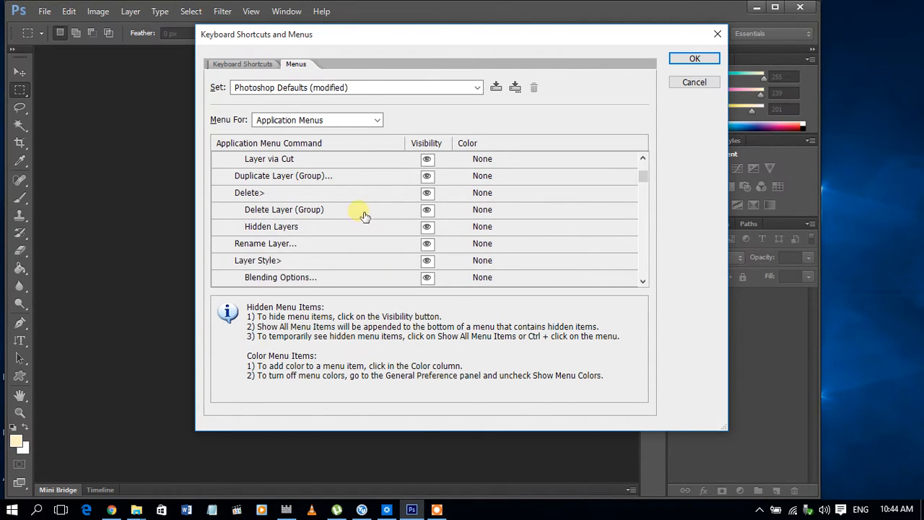
click(490, 212)
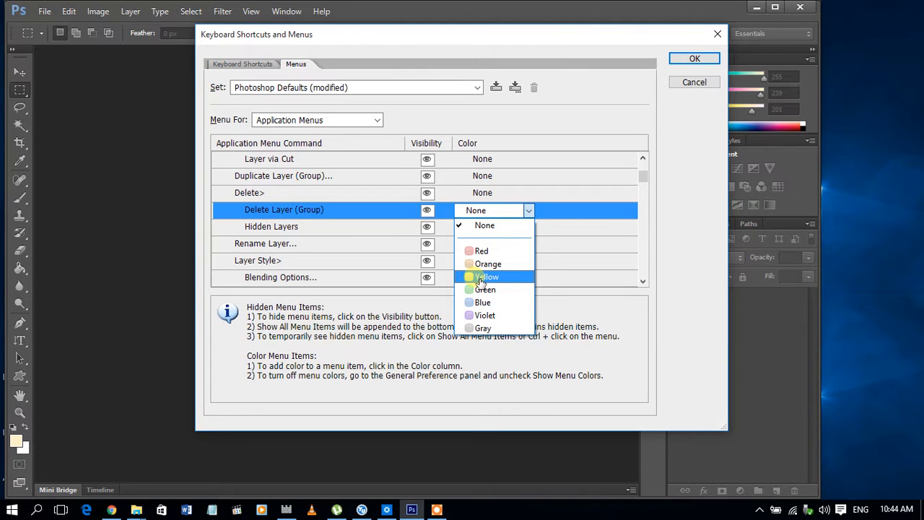
click(482, 280)
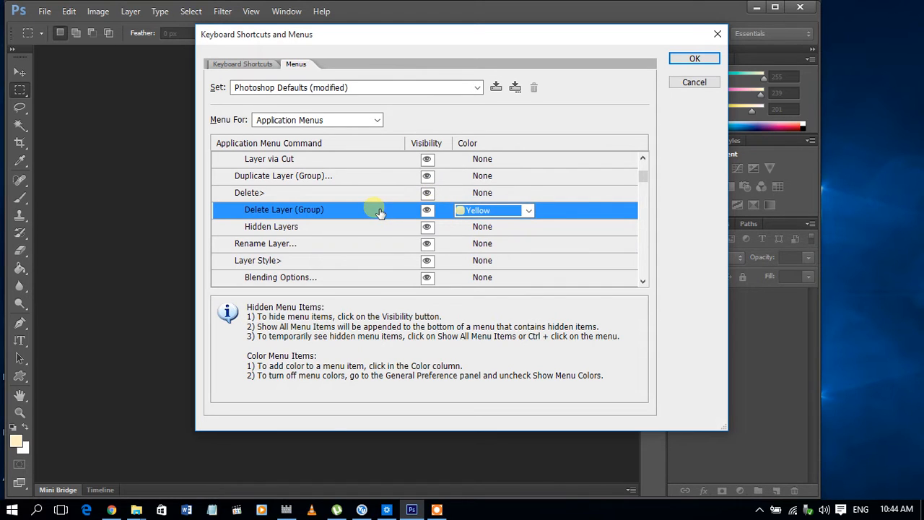
- Apply the menu color change and inspect the Layer menu in the main window
scroll(380, 213, down, 2)
scroll(381, 213, down, 2)
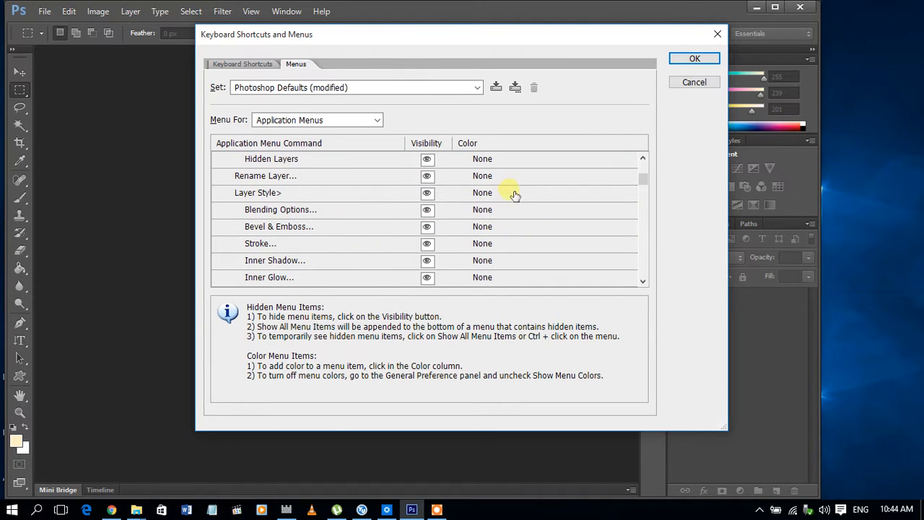
click(704, 62)
click(131, 11)
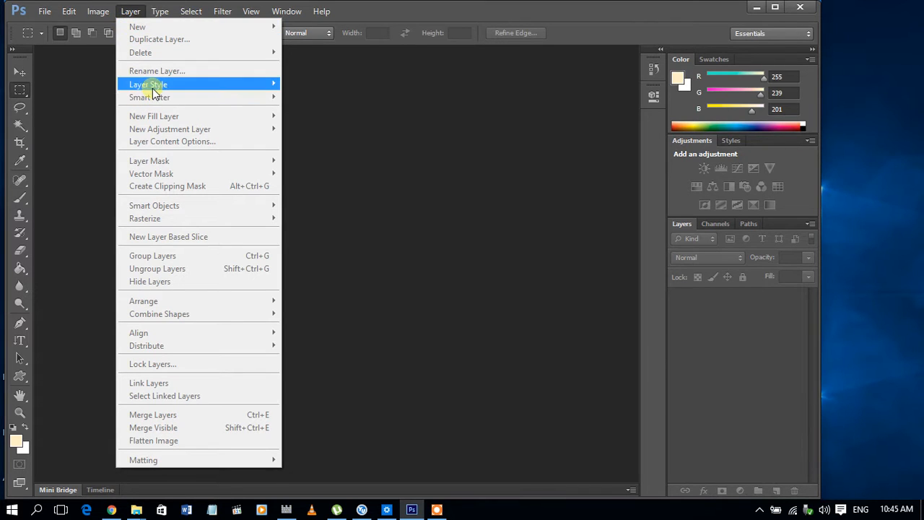
click(567, 6)
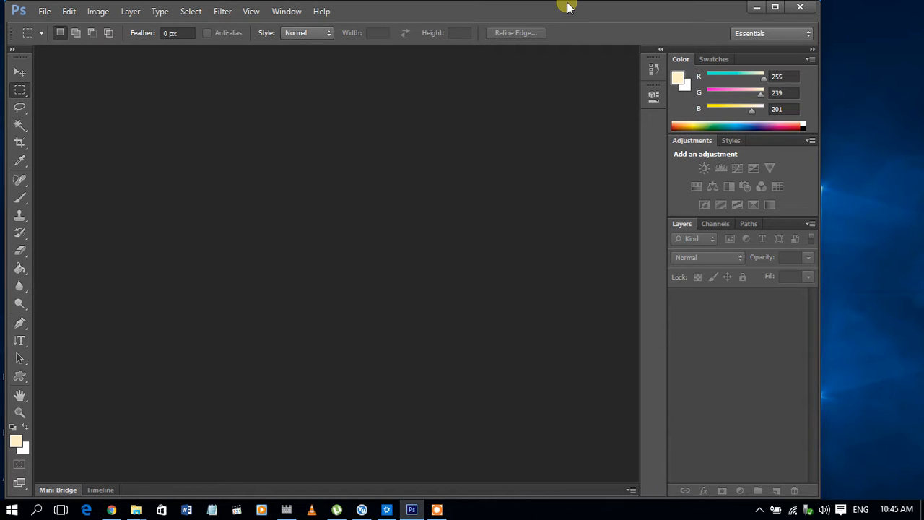
- Reopen the keyboard shortcuts editor, examine the Layer category's shortcuts, and open the Blending Options shortcut for editing
key(ctrl+alt+shift+k)
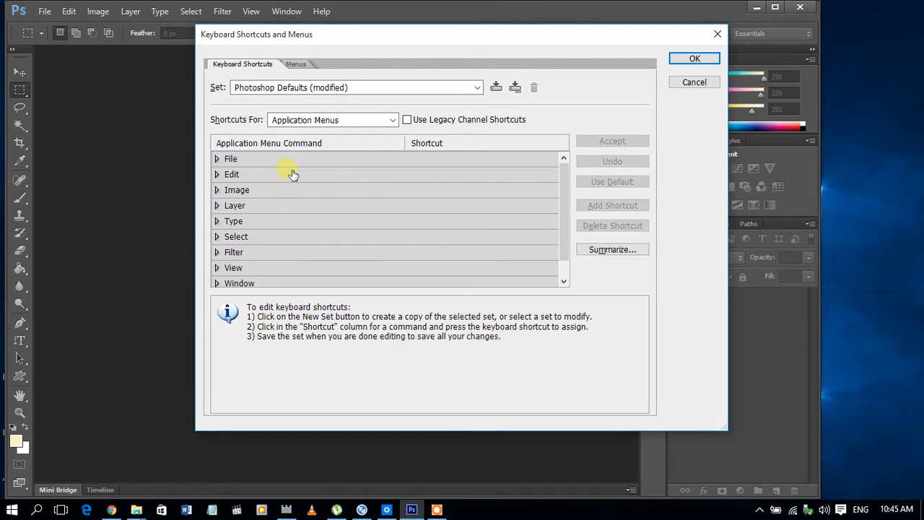
click(217, 206)
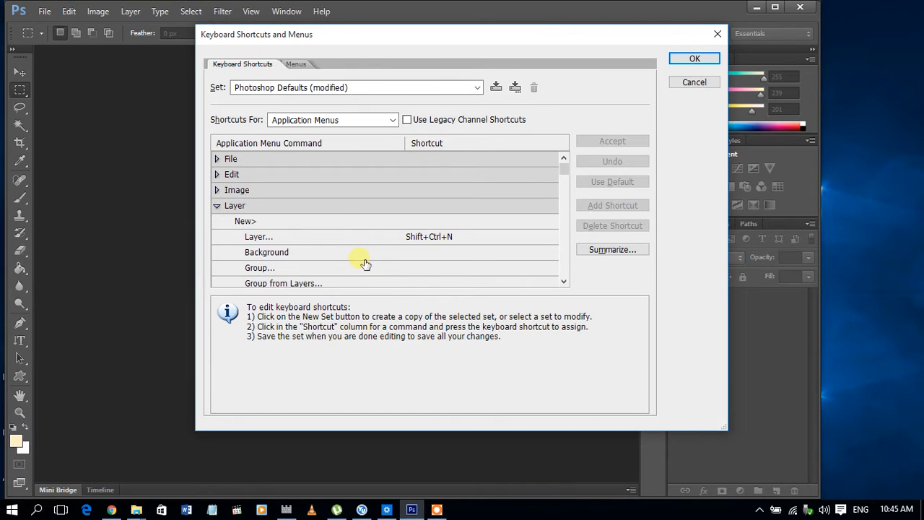
scroll(365, 264, down, 1)
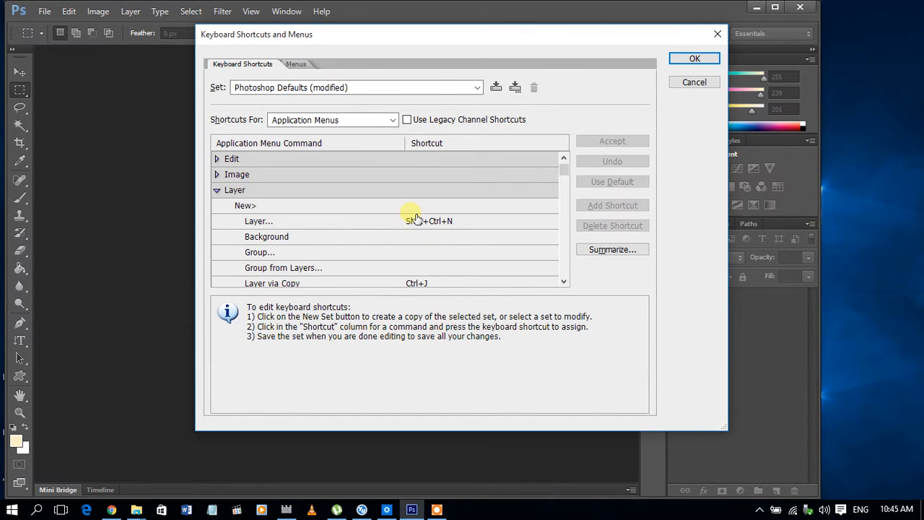
scroll(416, 219, down, 1)
scroll(415, 219, down, 2)
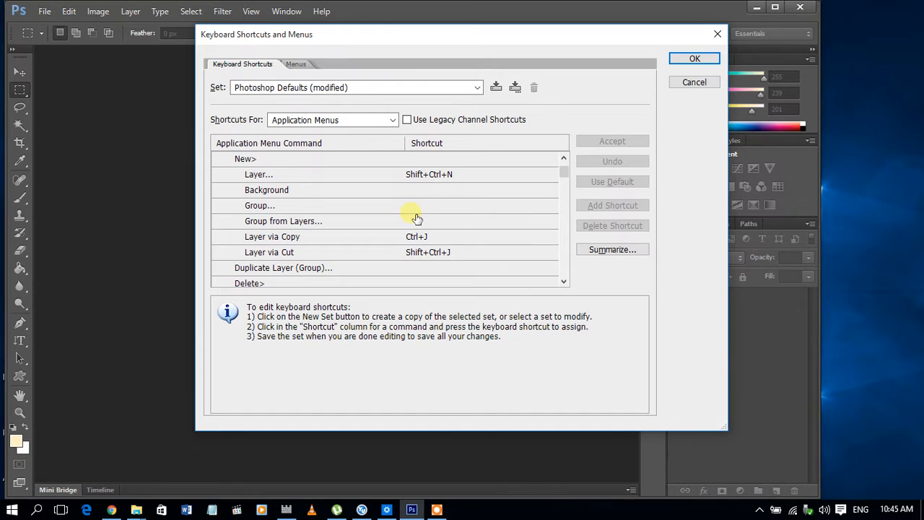
scroll(398, 235, down, 4)
scroll(400, 236, down, 4)
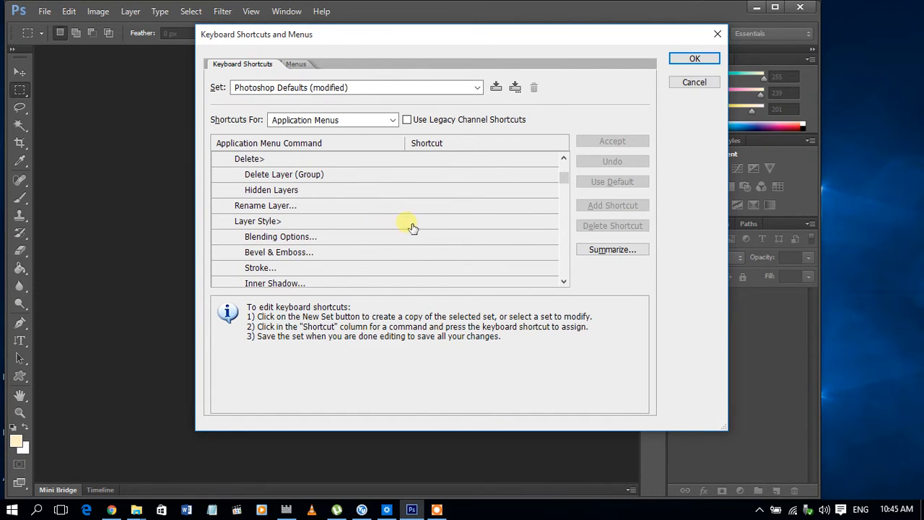
click(404, 223)
scroll(413, 229, down, 1)
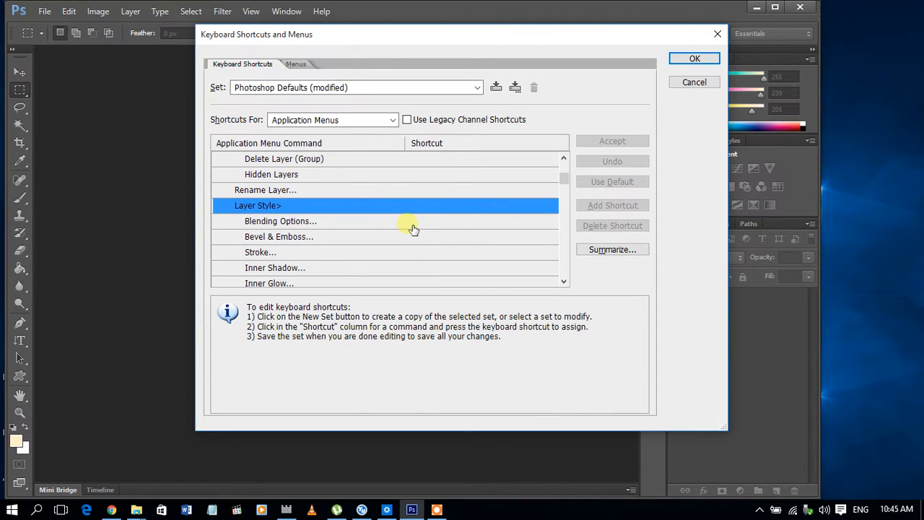
scroll(409, 226, down, 1)
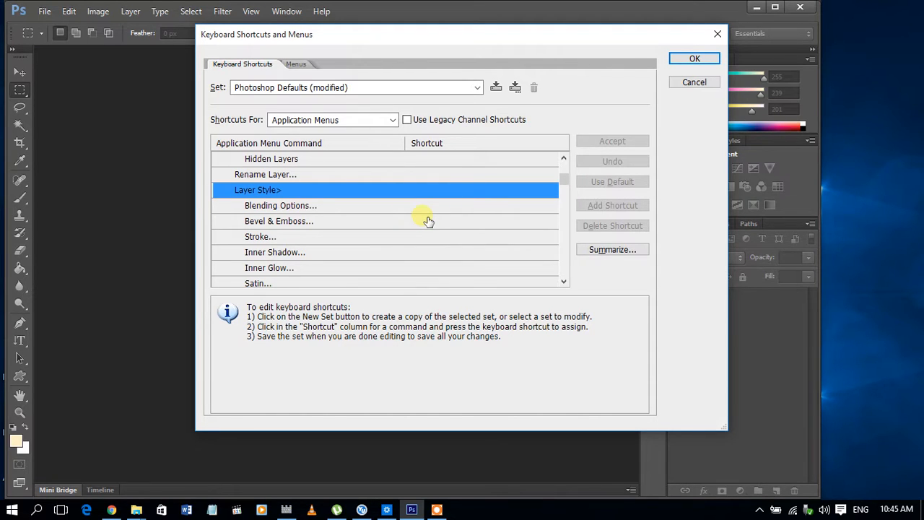
click(423, 206)
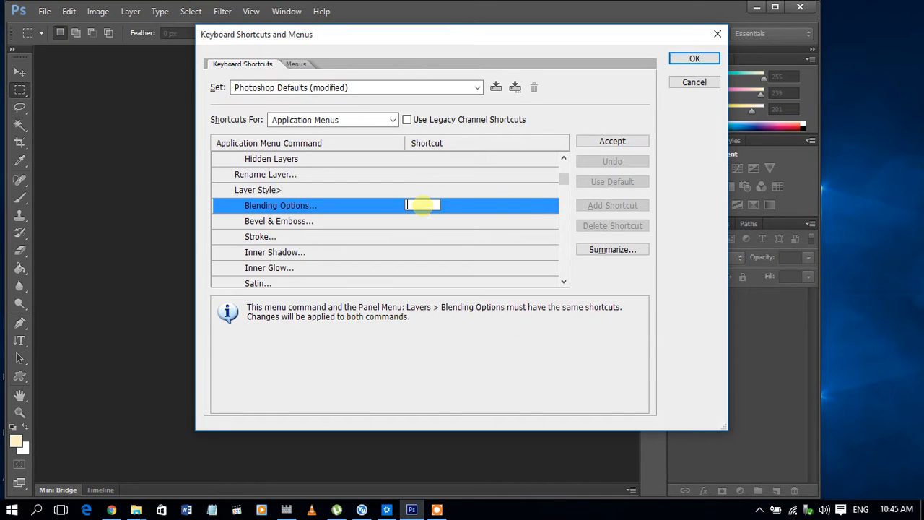
- Set the color of the Layer category's New submenu to Red, apply it, and check the Layer menu
click(295, 64)
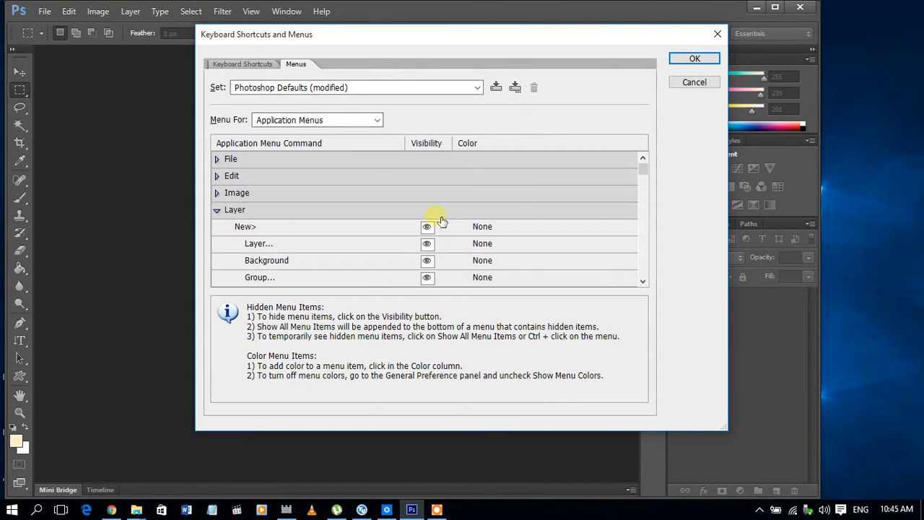
scroll(307, 223, down, 2)
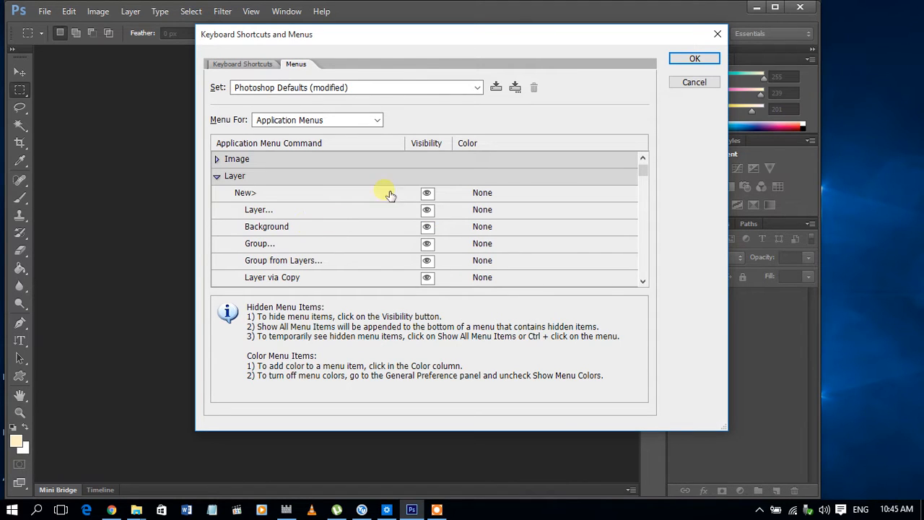
click(482, 193)
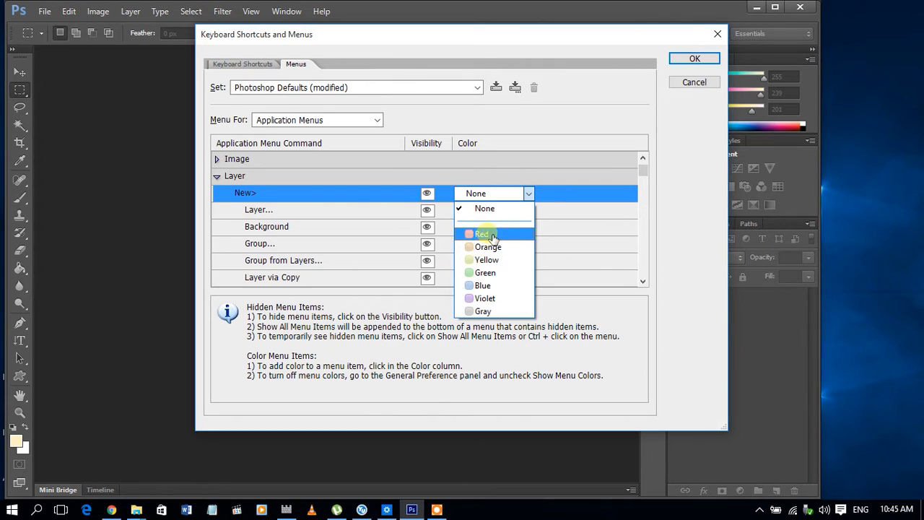
click(492, 236)
click(687, 59)
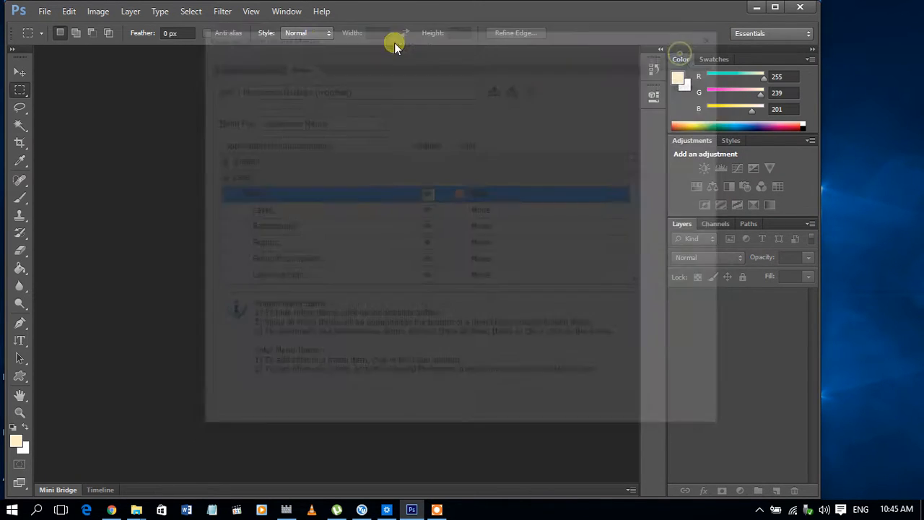
click(130, 11)
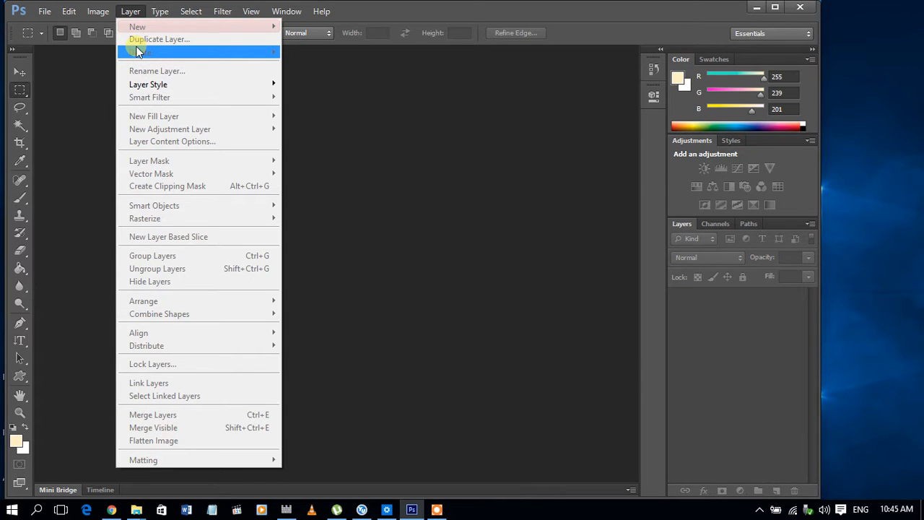
click(463, 4)
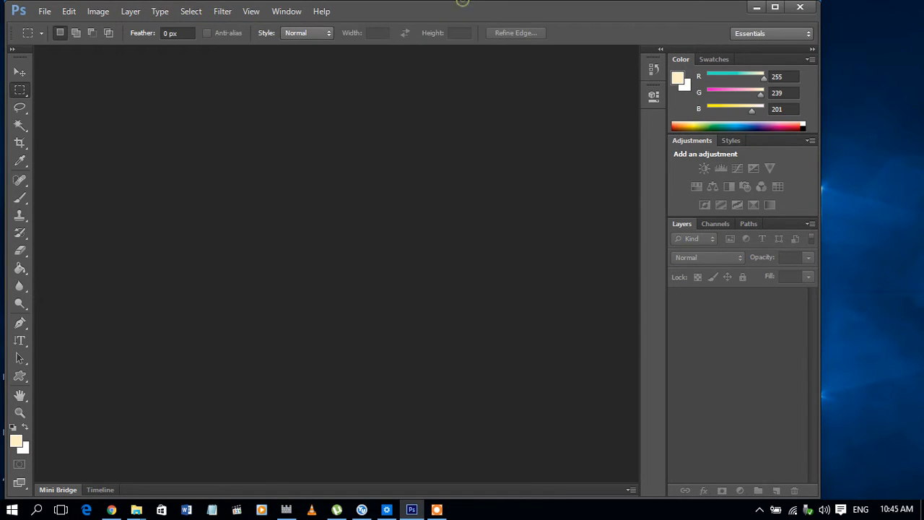
- Look over the shortcuts, menus and preferences entries of the Edit menu, open the menu customization settings, and close them without changes
click(41, 11)
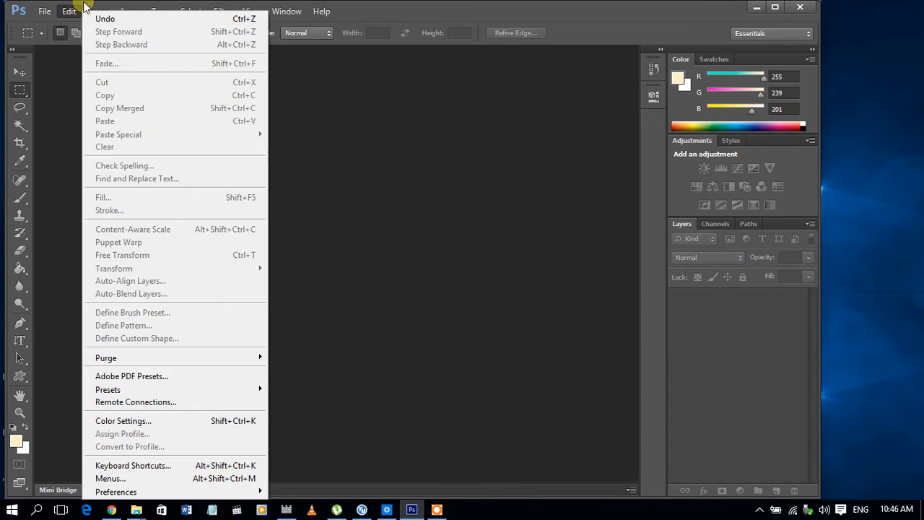
mouse_move(69, 13)
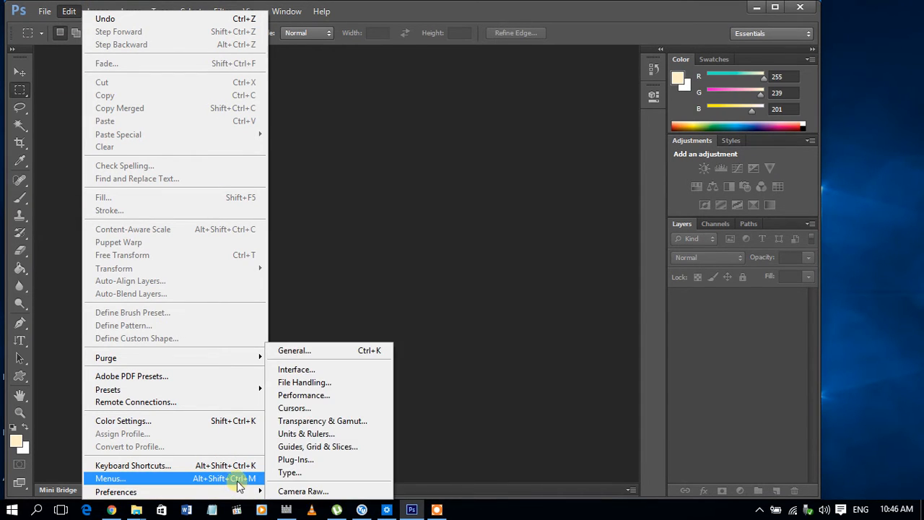
mouse_move(233, 492)
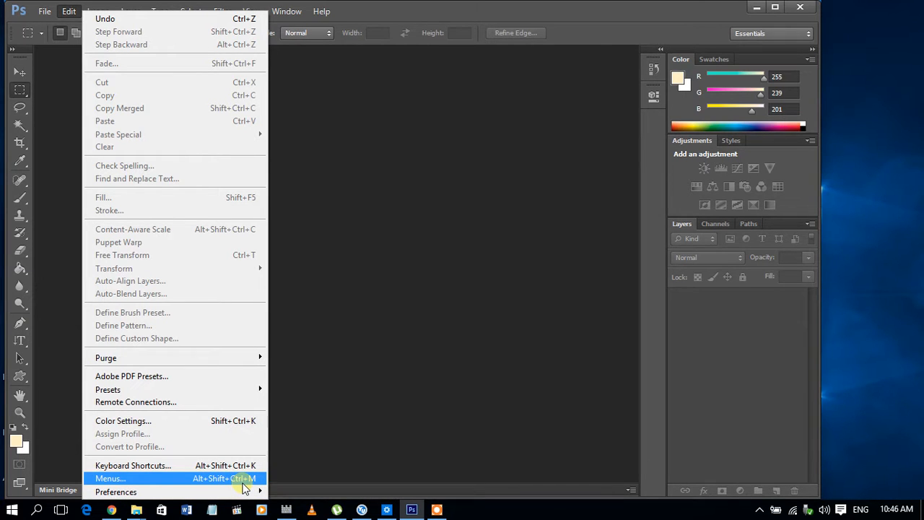
click(244, 482)
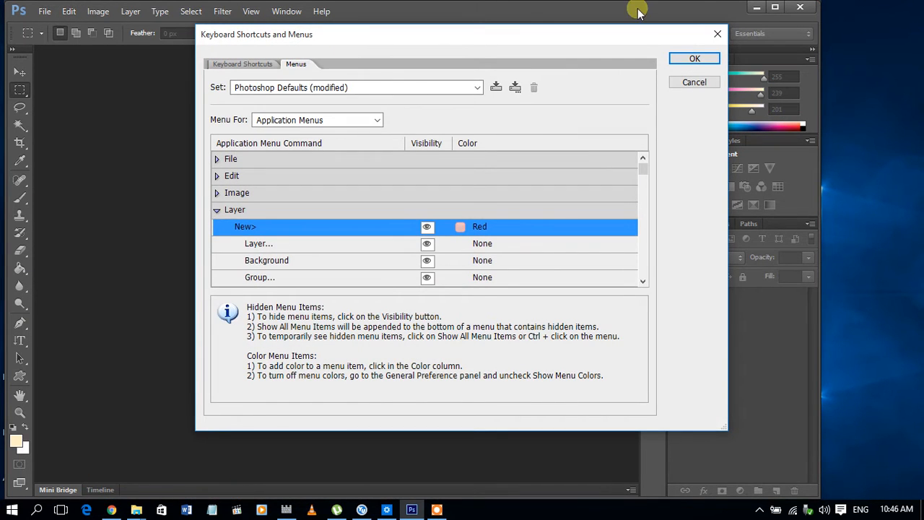
click(715, 35)
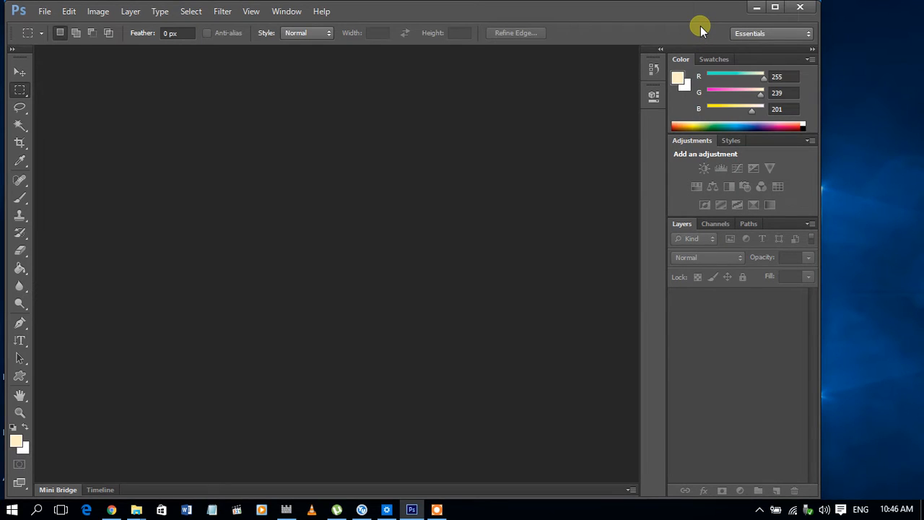
- Open the color settings, examine the available settings presets, and close them without changes
key(ctrl+shift+k)
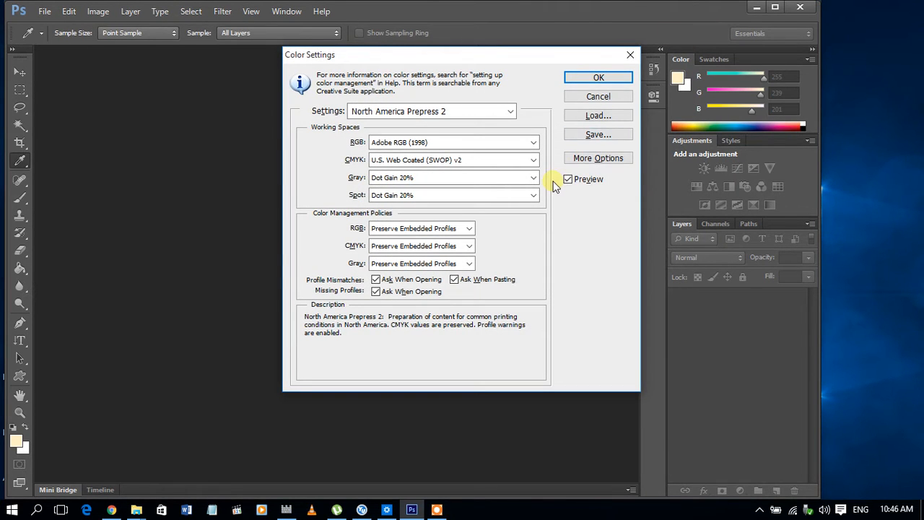
click(461, 115)
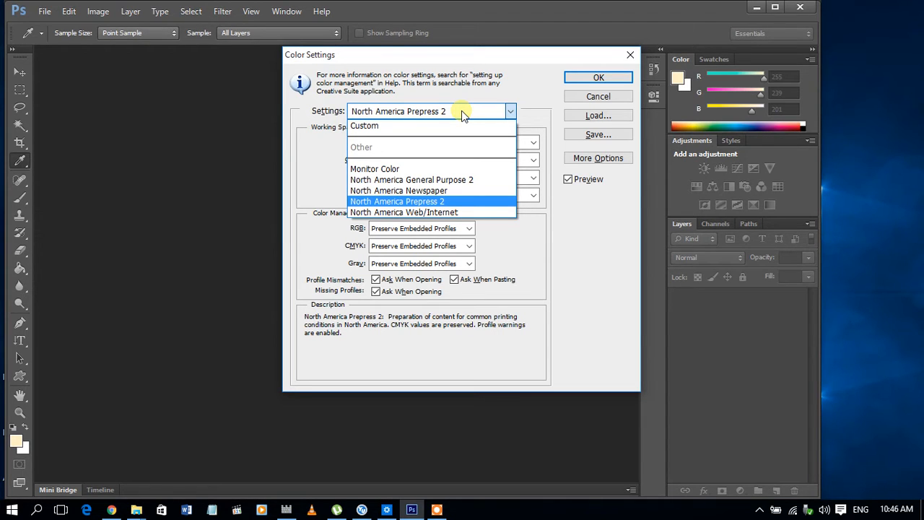
click(462, 112)
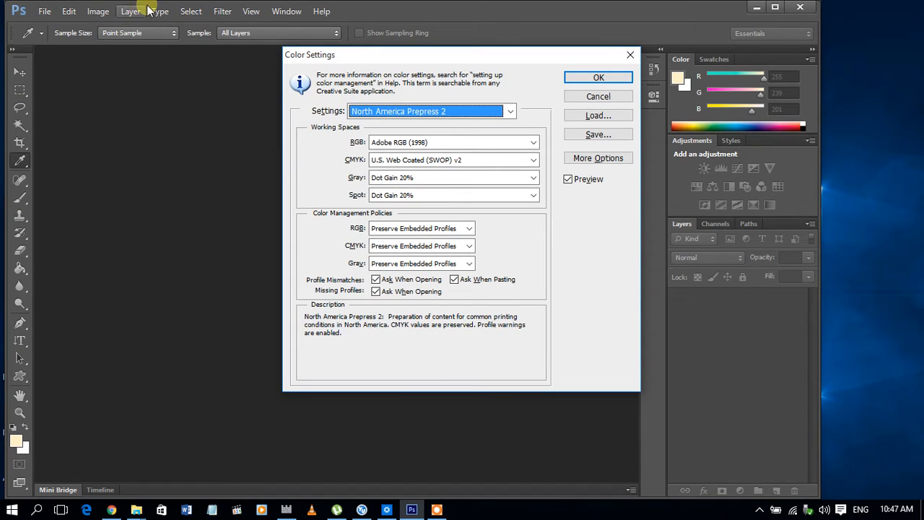
click(69, 13)
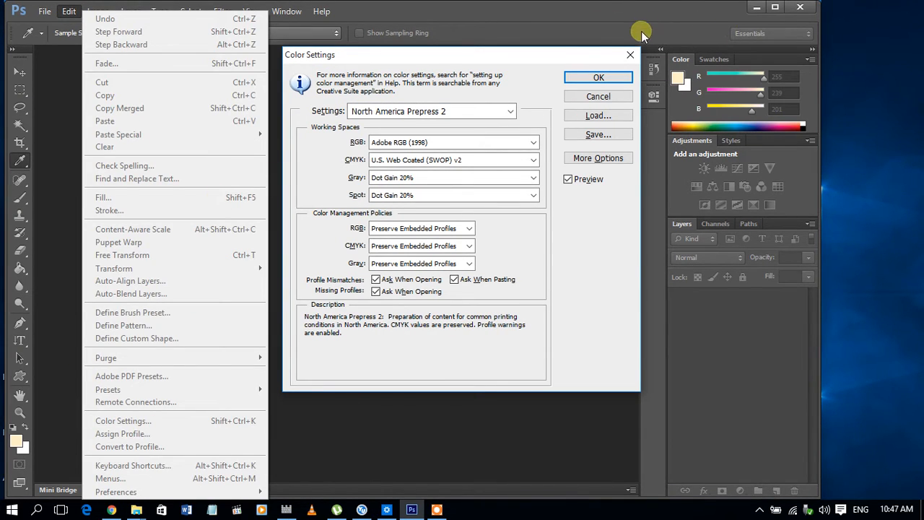
click(630, 54)
- Look over the preferences categories, reopen the color settings, and review the presets again, keeping North America Prepress 2
click(64, 15)
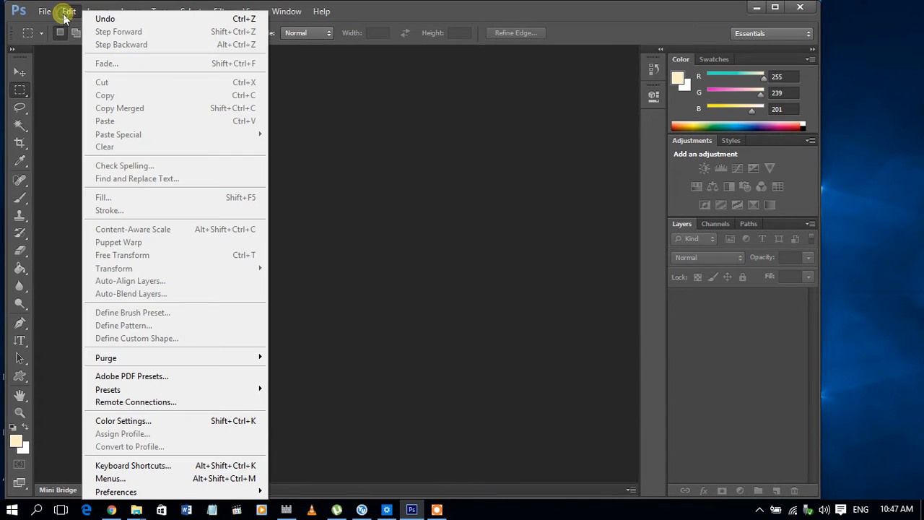
mouse_move(244, 495)
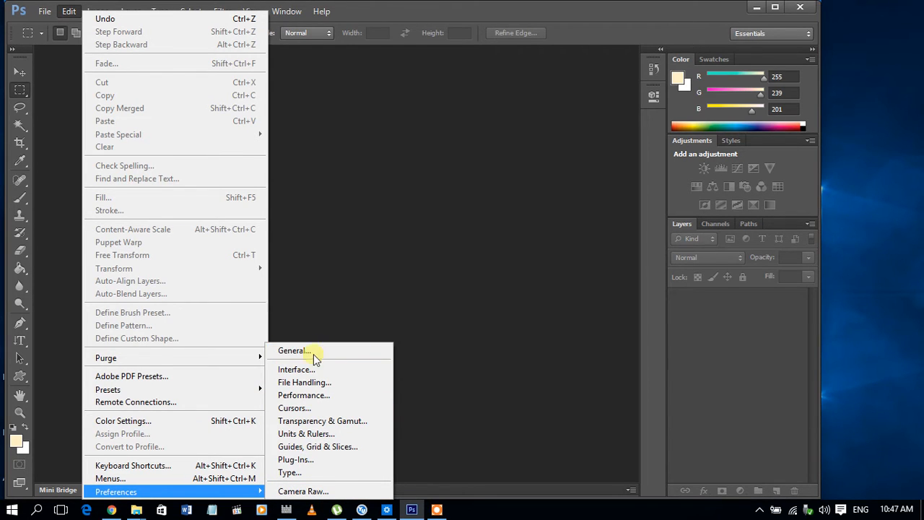
click(240, 421)
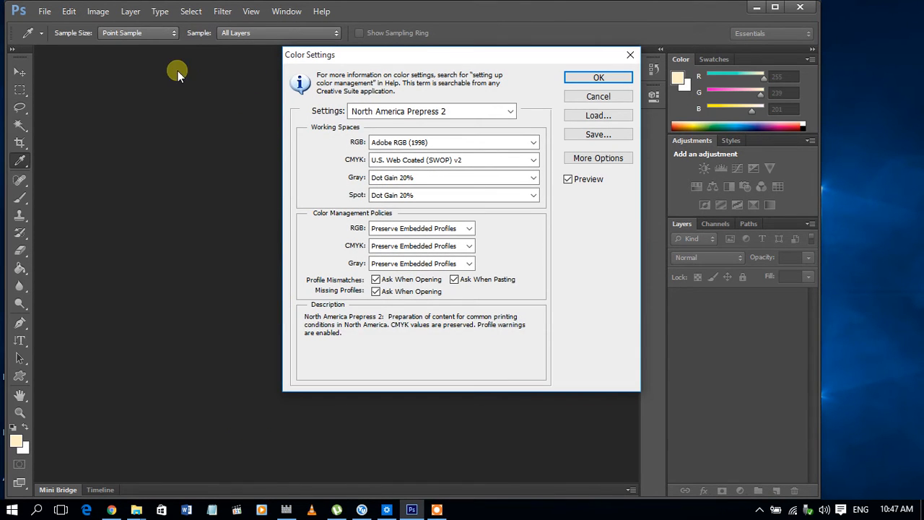
mouse_move(428, 140)
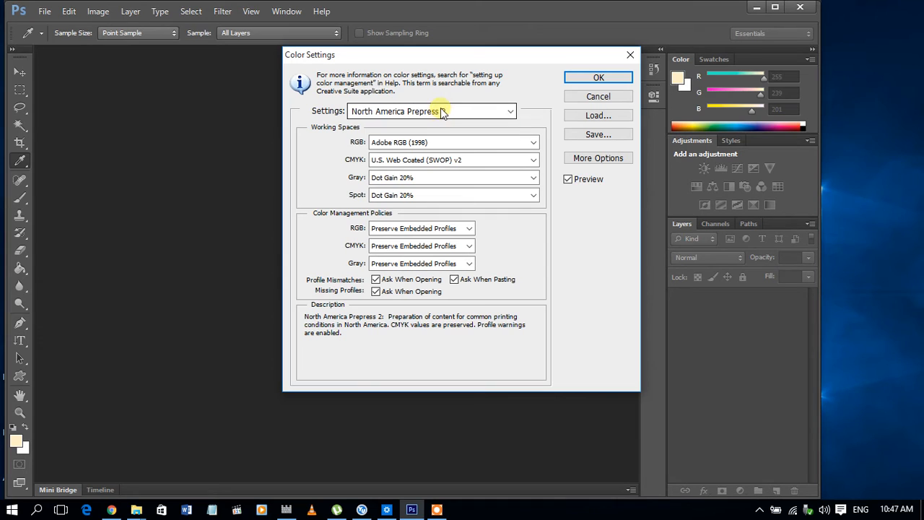
click(442, 112)
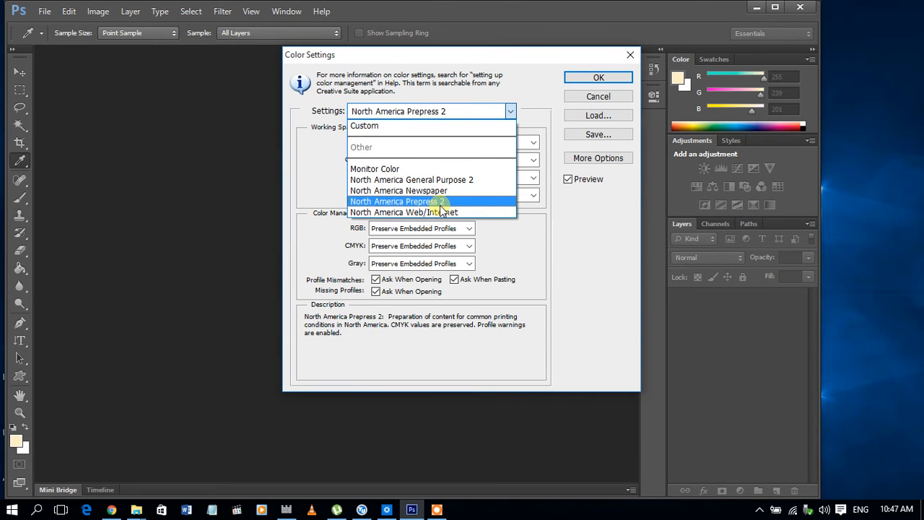
click(452, 109)
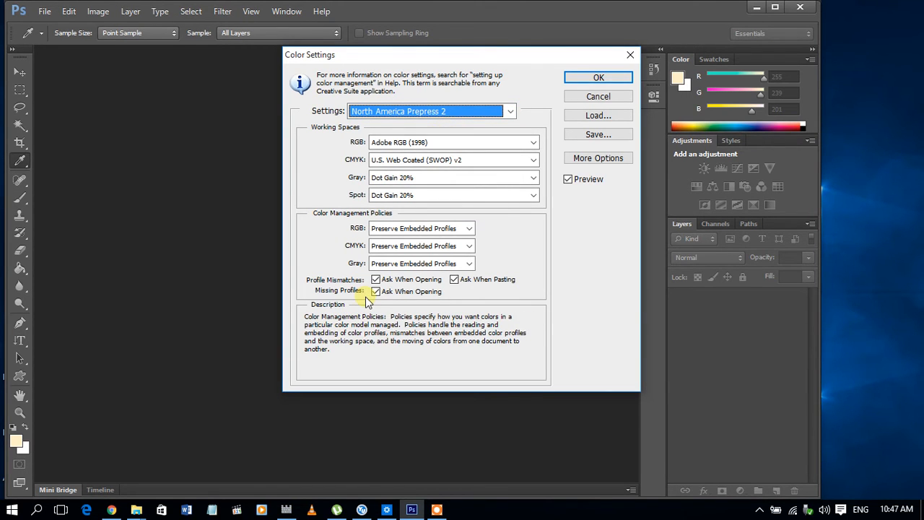
- Examine the RGB working space options, keep Adobe RGB (1998), and accept the color settings
click(388, 149)
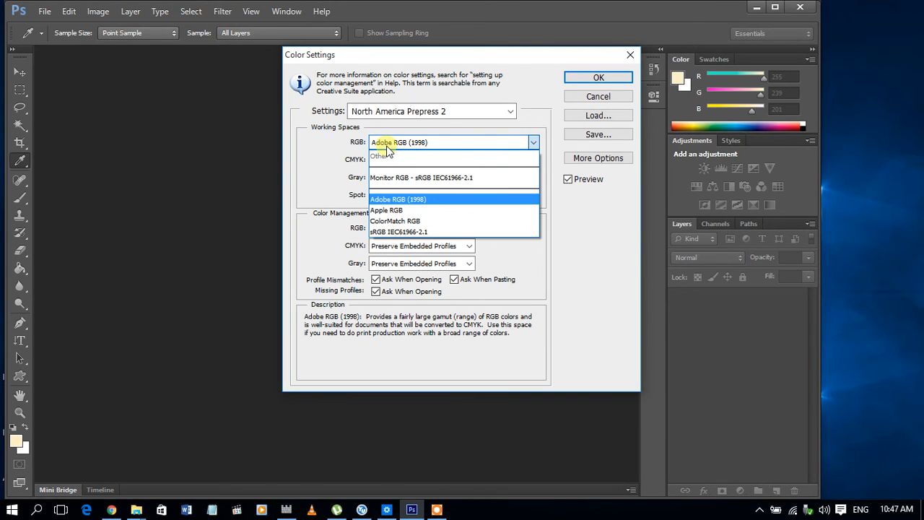
click(387, 149)
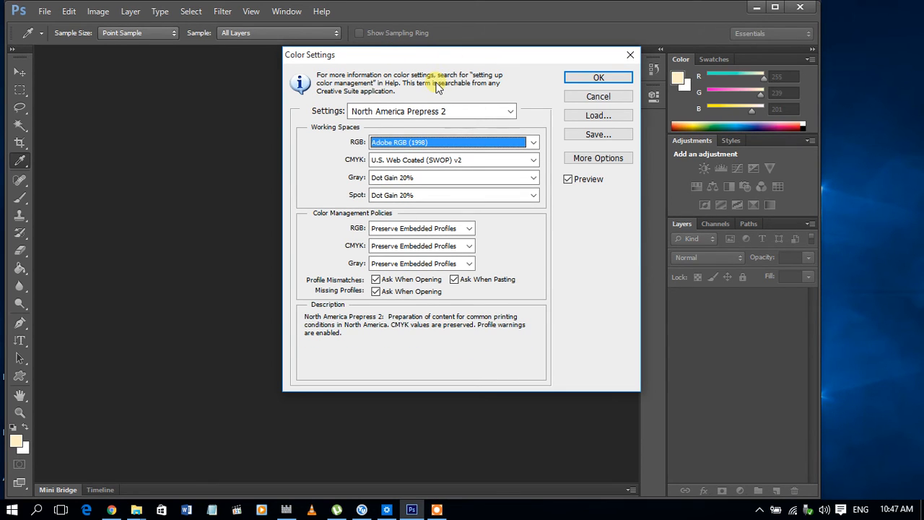
click(581, 75)
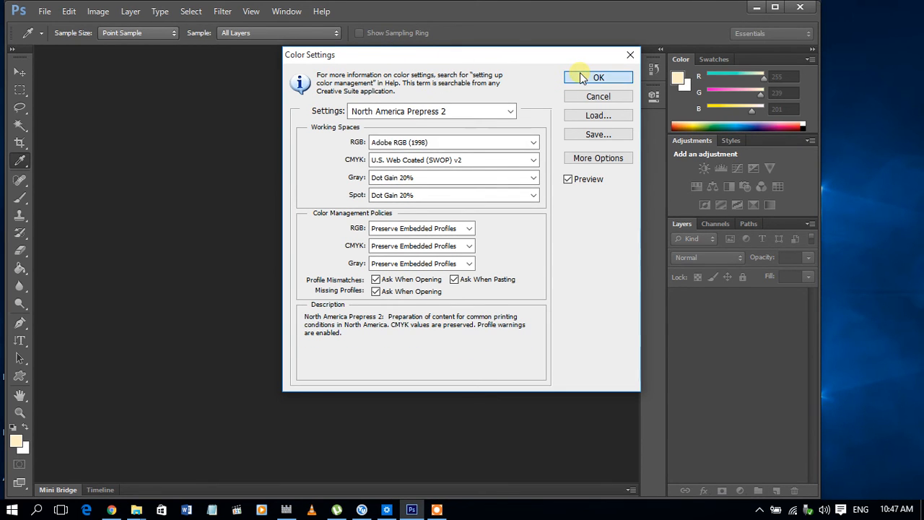